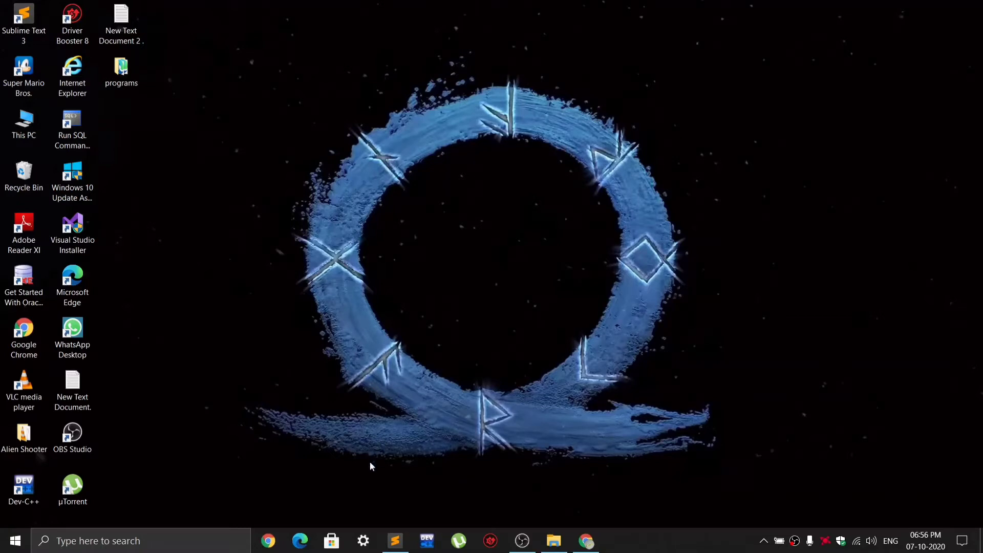
pyautogui.rightClick(636, 222)
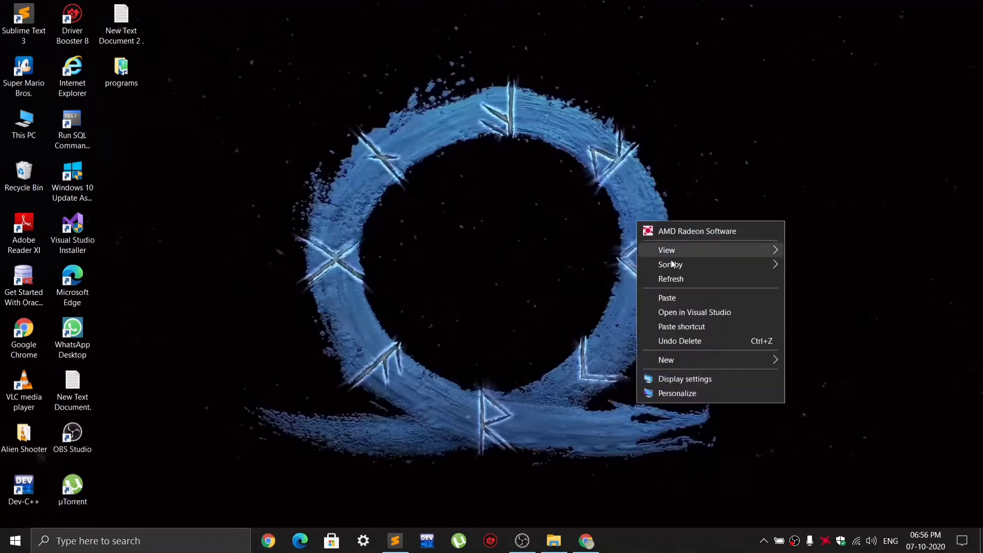
pyautogui.click(682, 278)
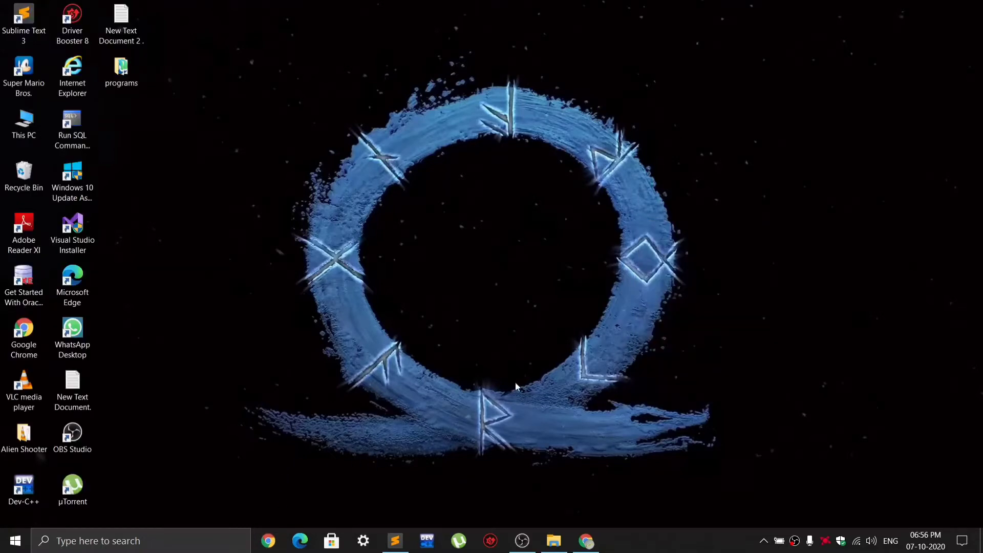
# - Open Chrome in a maximized window, search Google for "xampp download" and open the Apache Friends Download XAMPP page
pyautogui.click(271, 537)
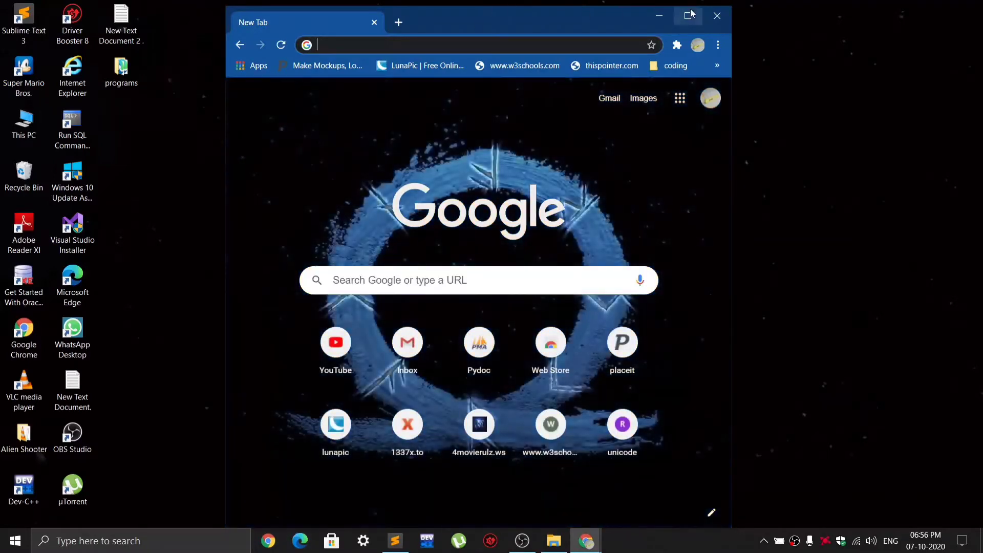
pyautogui.click(689, 16)
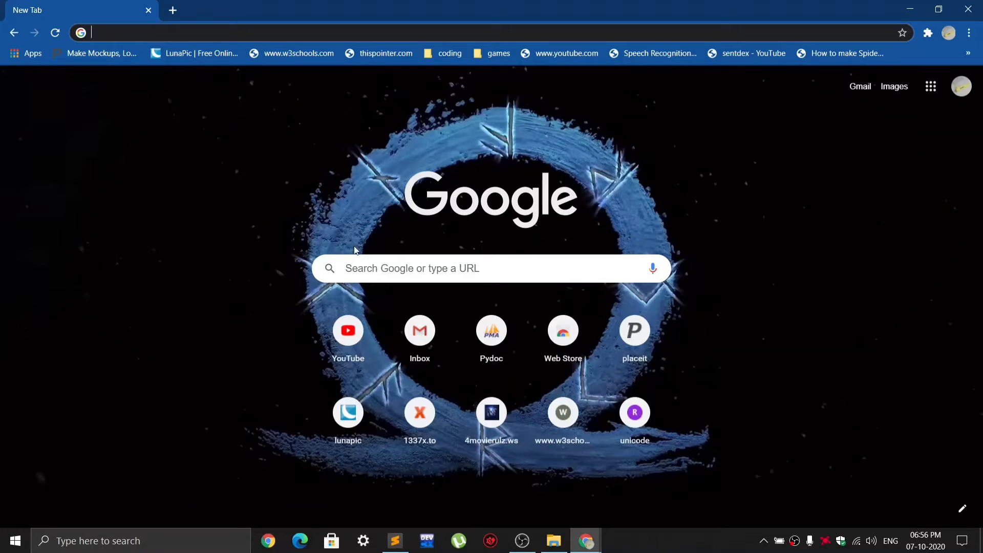
pyautogui.click(433, 268)
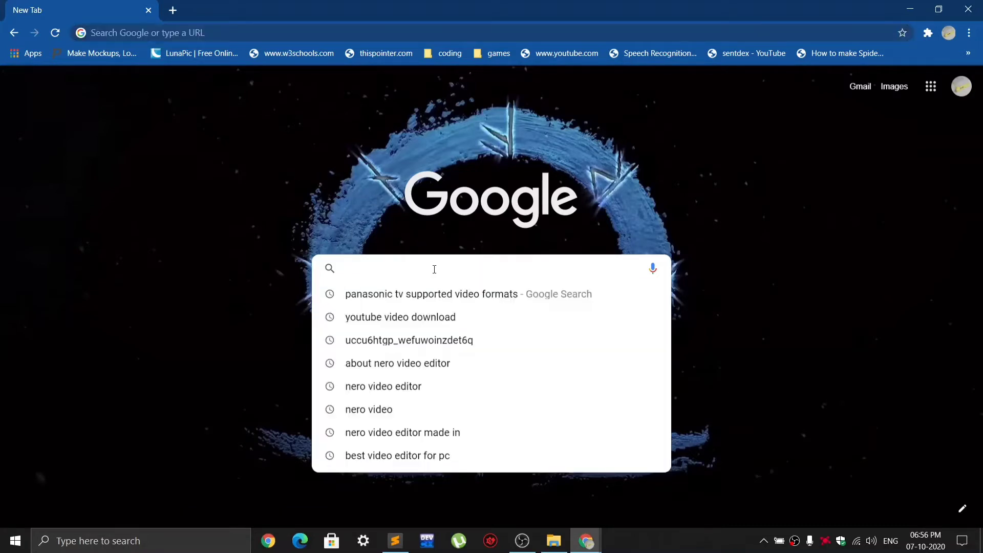
pyautogui.write('xampp download')
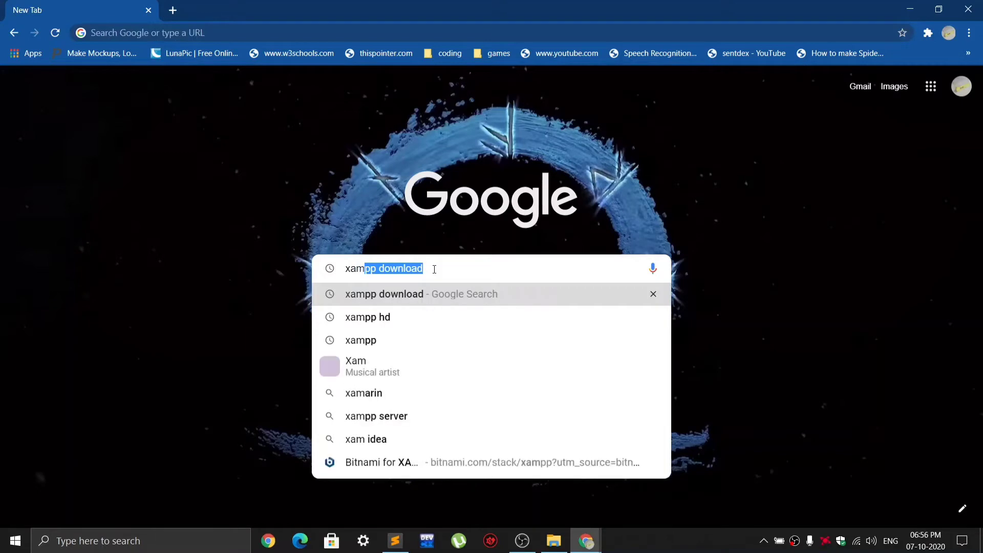
pyautogui.press('Return')
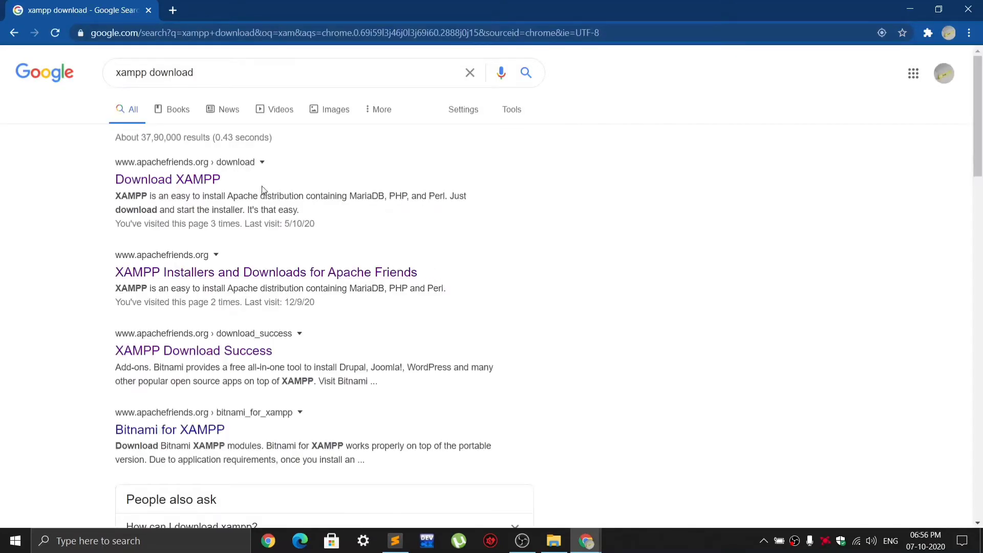
pyautogui.click(207, 184)
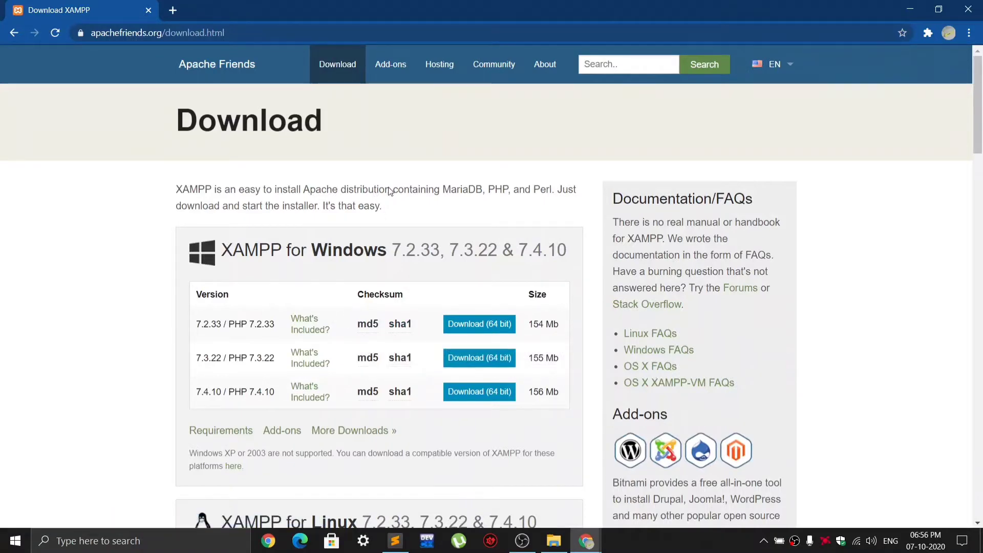
# - Examine the XAMPP versions offered for Windows, Linux and OS X on the download page
pyautogui.scroll(-7, 388, 187)
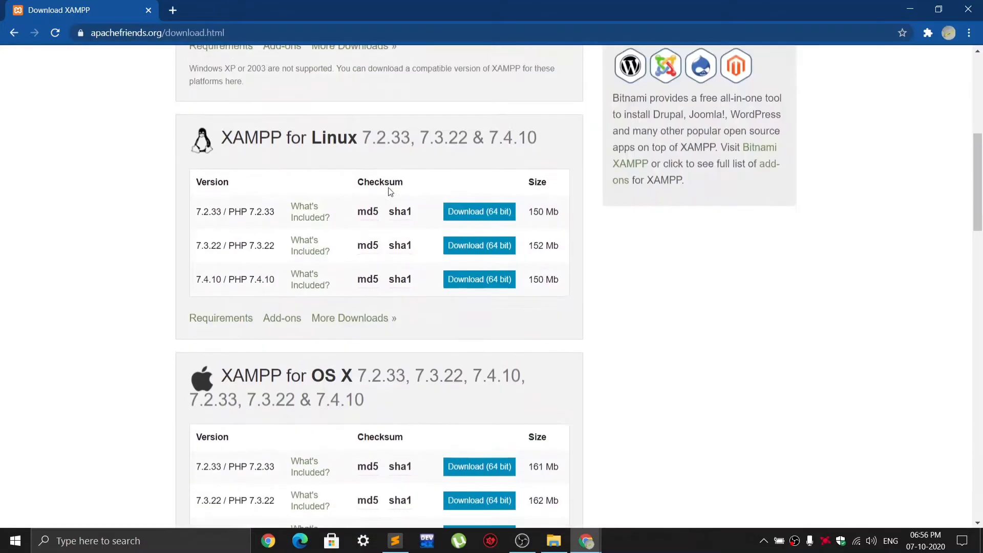
pyautogui.scroll(6, 388, 188)
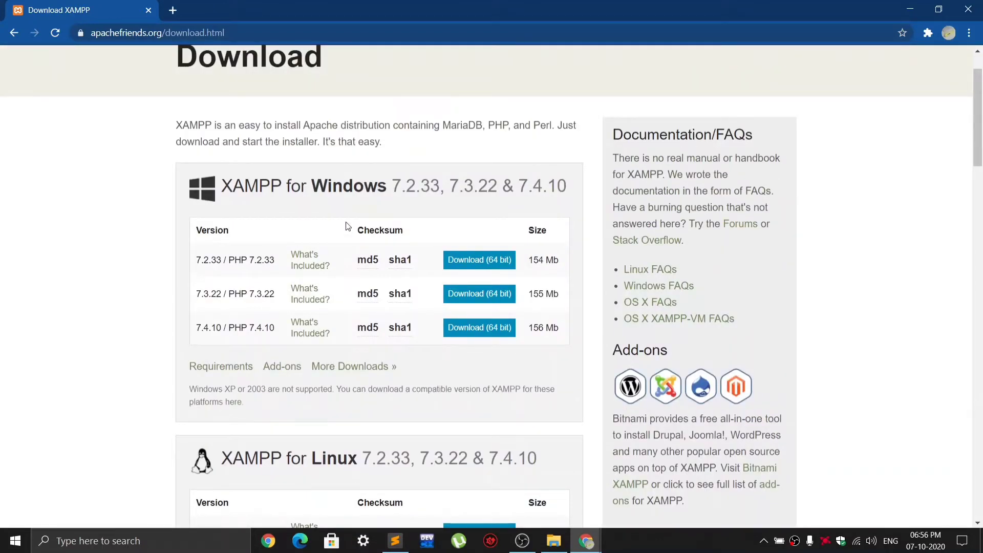
pyautogui.scroll(-4, 361, 230)
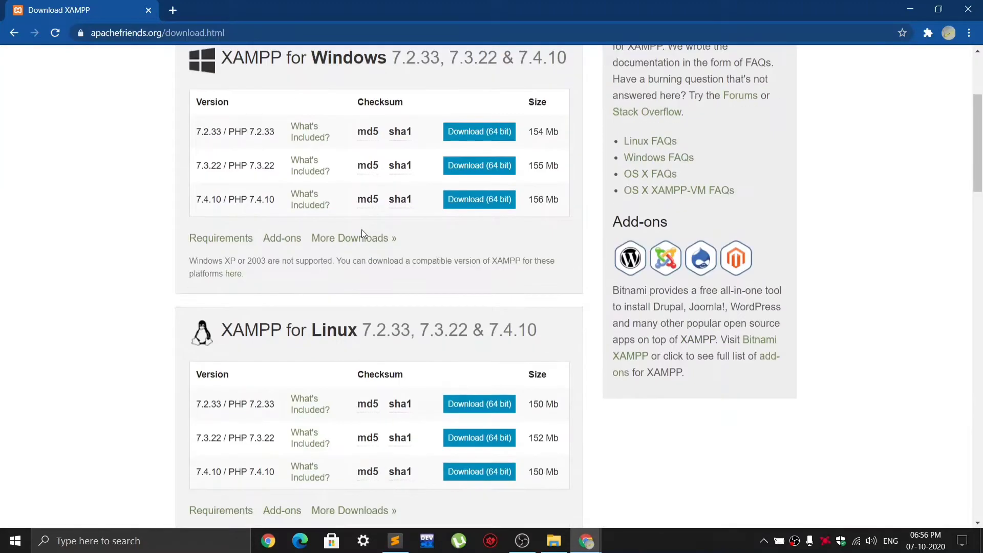
pyautogui.scroll(-5, 362, 233)
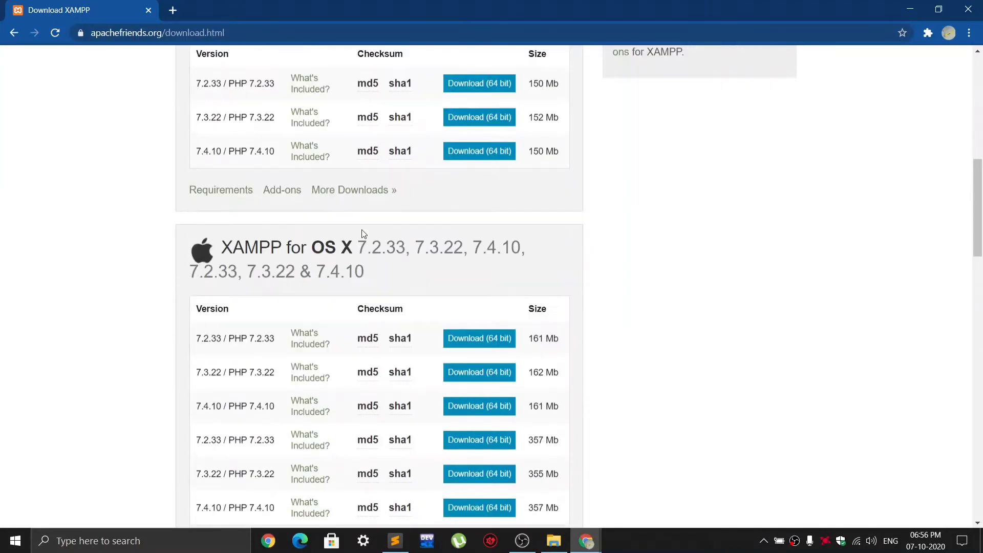
pyautogui.scroll(-4, 363, 253)
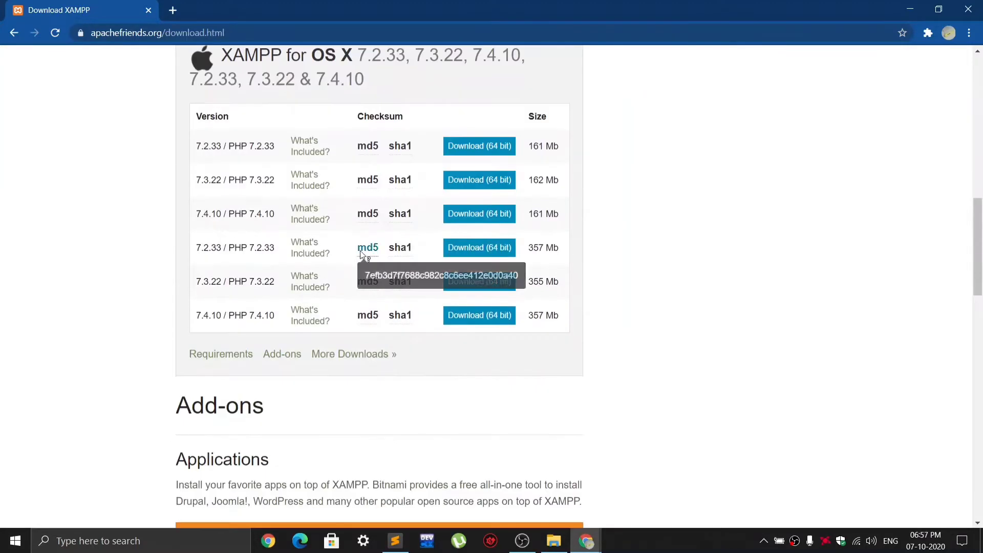
pyautogui.scroll(-3, 357, 276)
pyautogui.scroll(2, 361, 277)
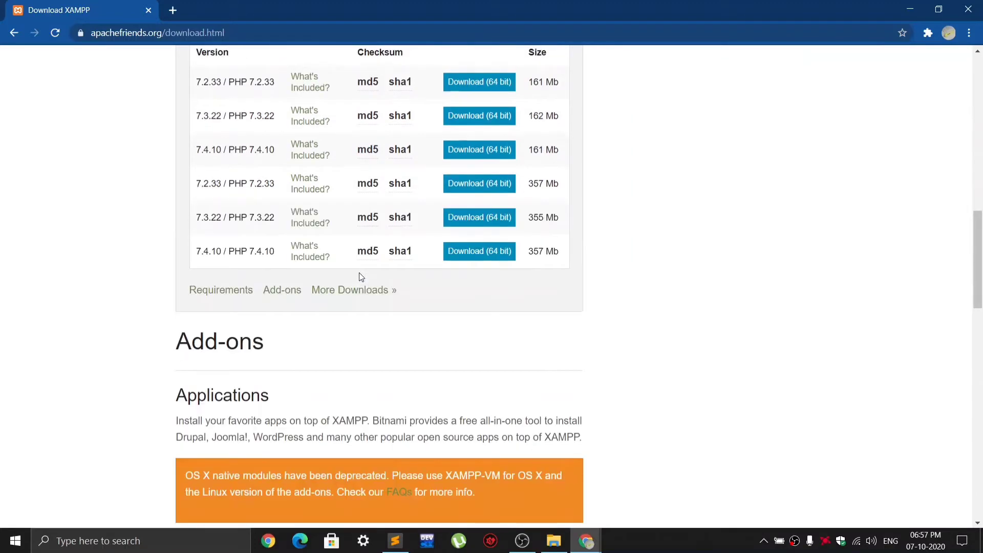
pyautogui.scroll(15, 362, 277)
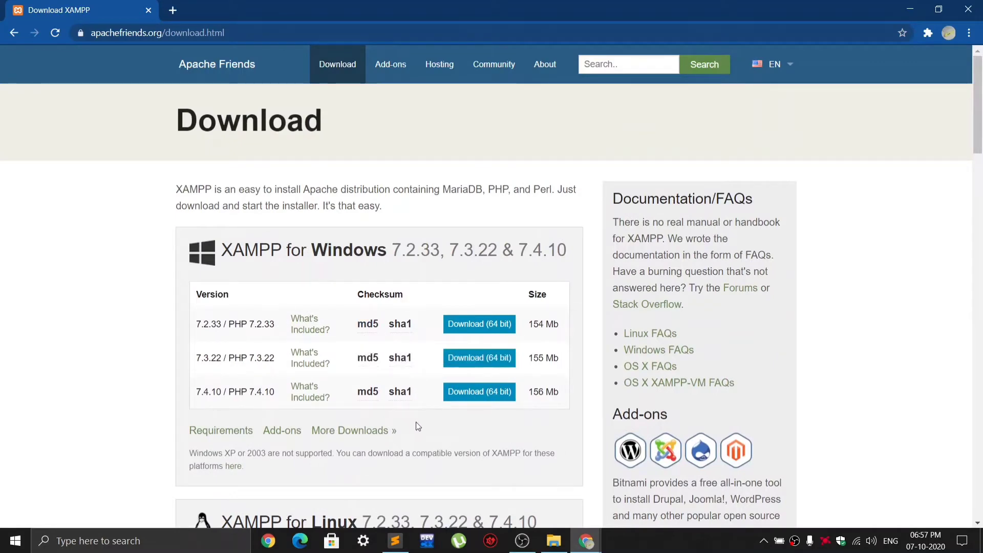
# - Start downloading the 64-bit XAMPP 7.4.10 / PHP 7.4.10 installer for Windows
pyautogui.scroll(-1, 467, 417)
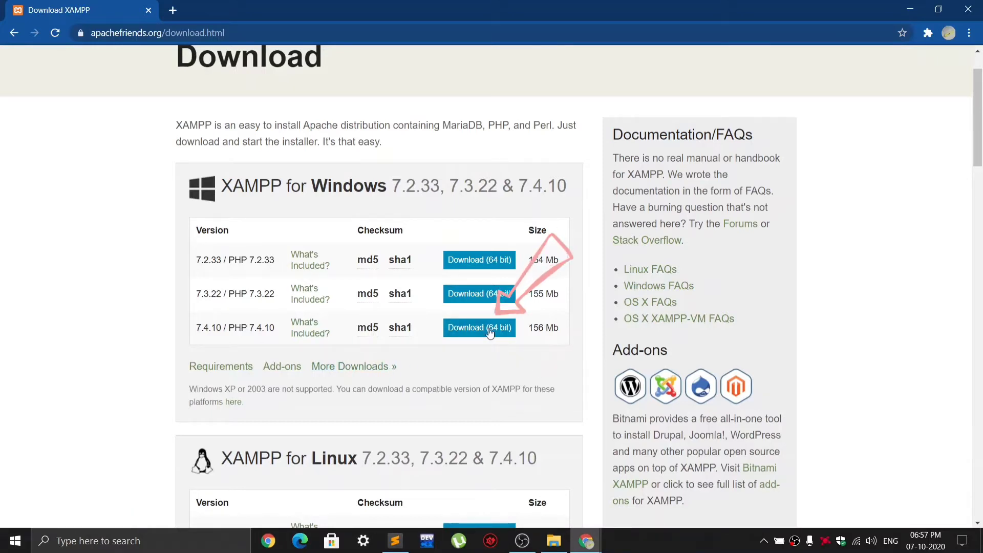
pyautogui.scroll(-1, 491, 331)
pyautogui.click(474, 269)
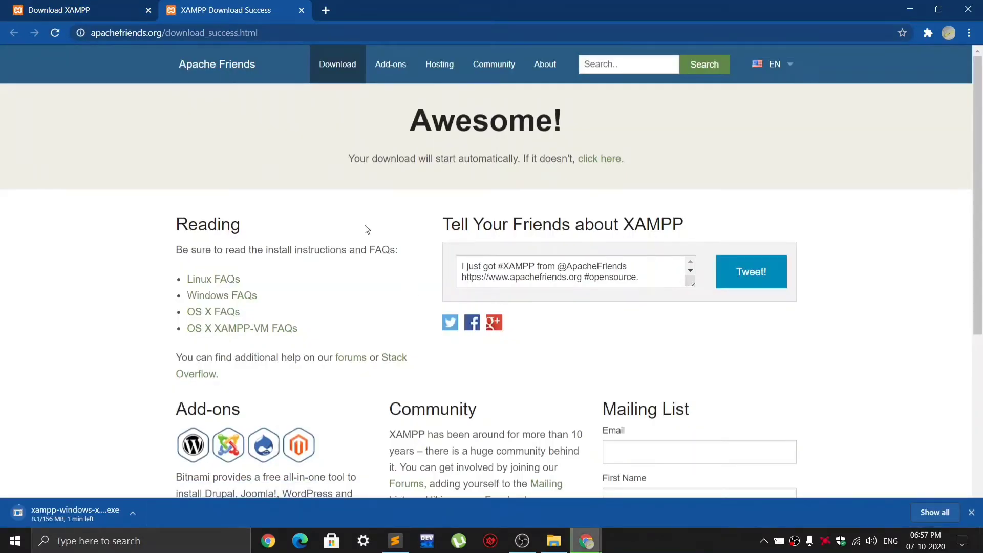
# - Cancel the running XAMPP installer download and remove the three most recent entries from the browser's download list
pyautogui.hotkey('ctrl', 'j')
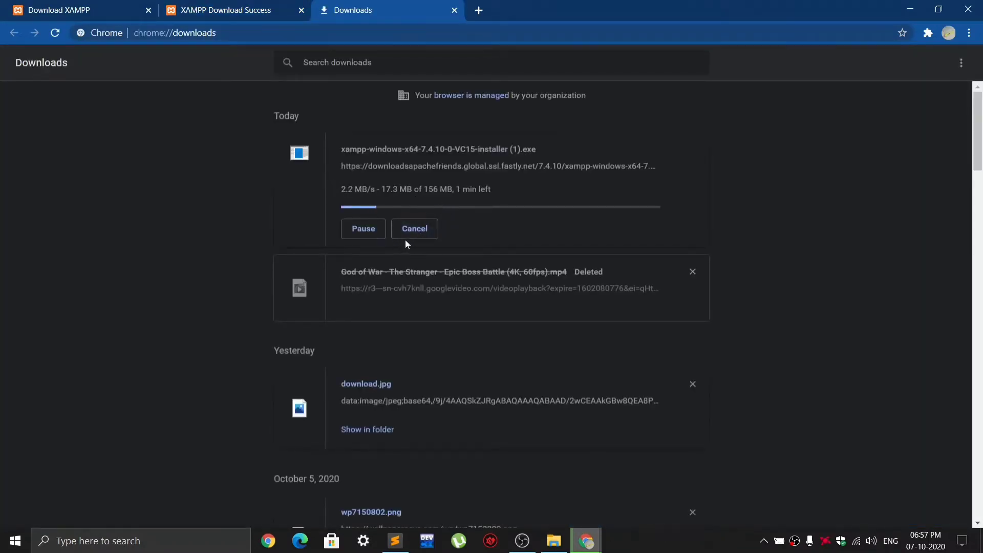
pyautogui.click(411, 231)
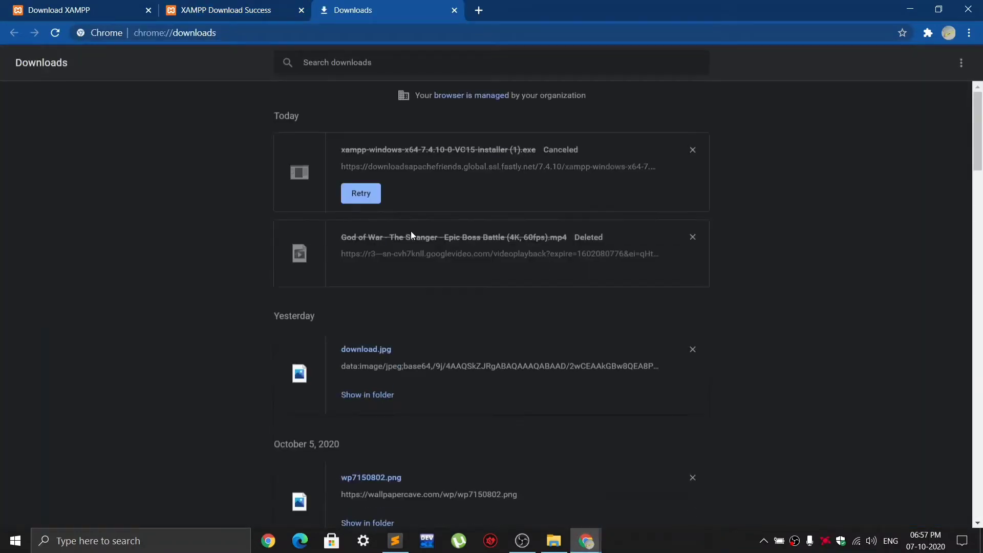
pyautogui.click(693, 150)
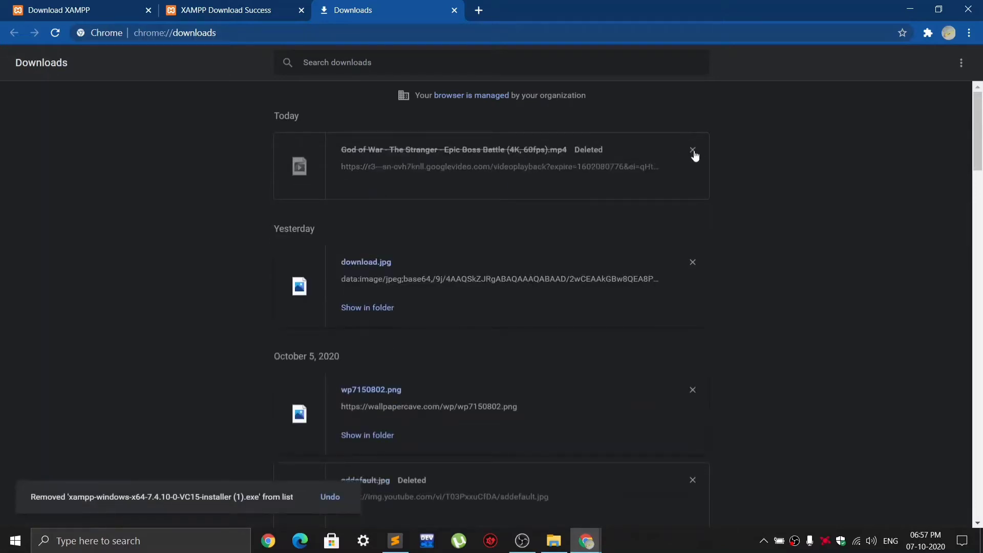
pyautogui.click(693, 150)
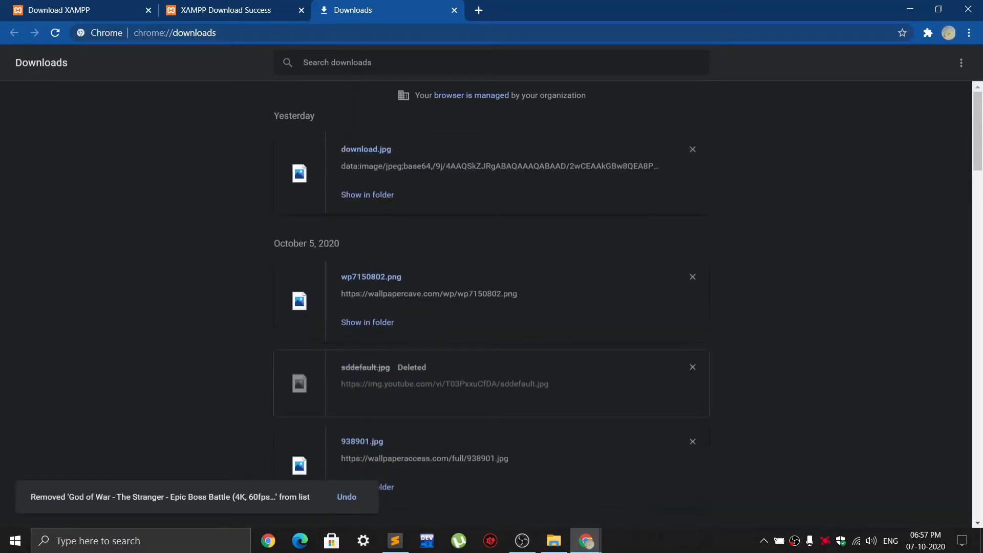
pyautogui.click(692, 149)
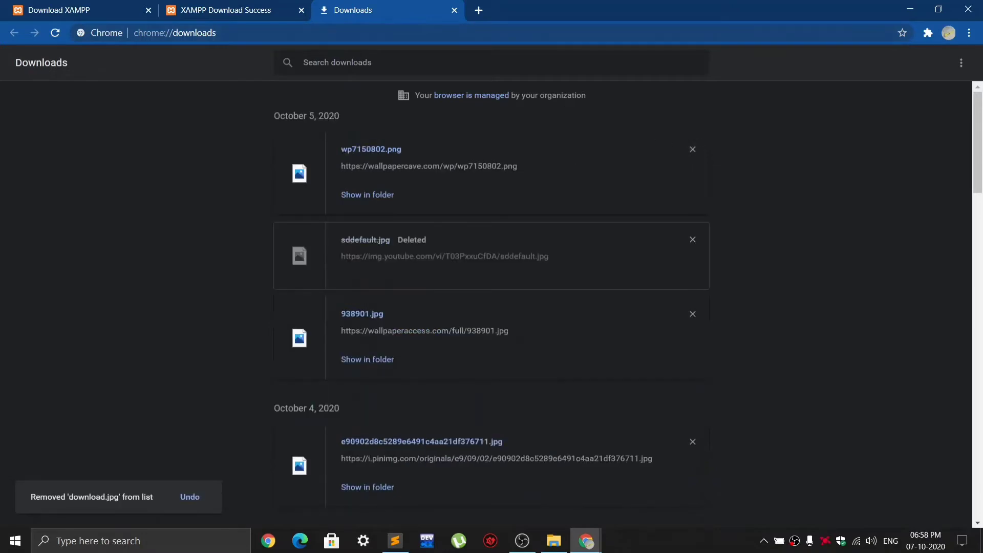
# - Close the XAMPP Download Success page, return to the Download XAMPP page and minimize the browser
pyautogui.click(266, 10)
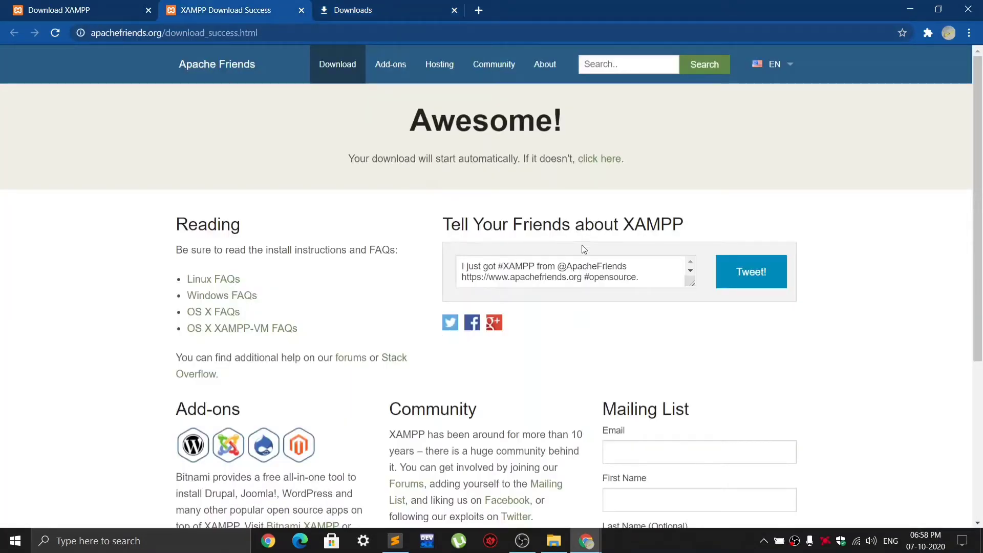
pyautogui.click(300, 10)
pyautogui.click(121, 9)
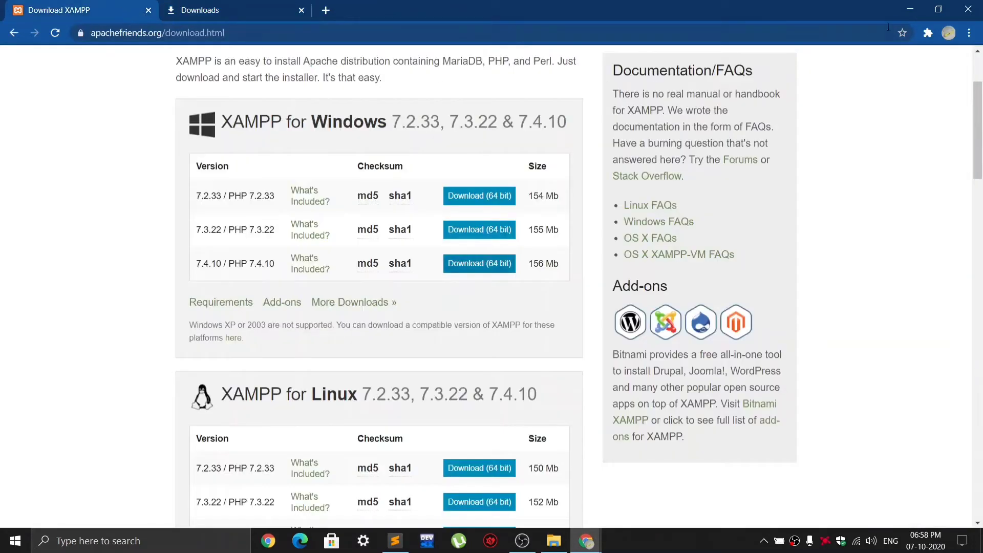
pyautogui.click(903, 9)
# - Launch xampp-windows-x64-7.4.10-0-VC15-installer from the Downloads folder in File Explorer and minimize the Explorer window
pyautogui.click(554, 541)
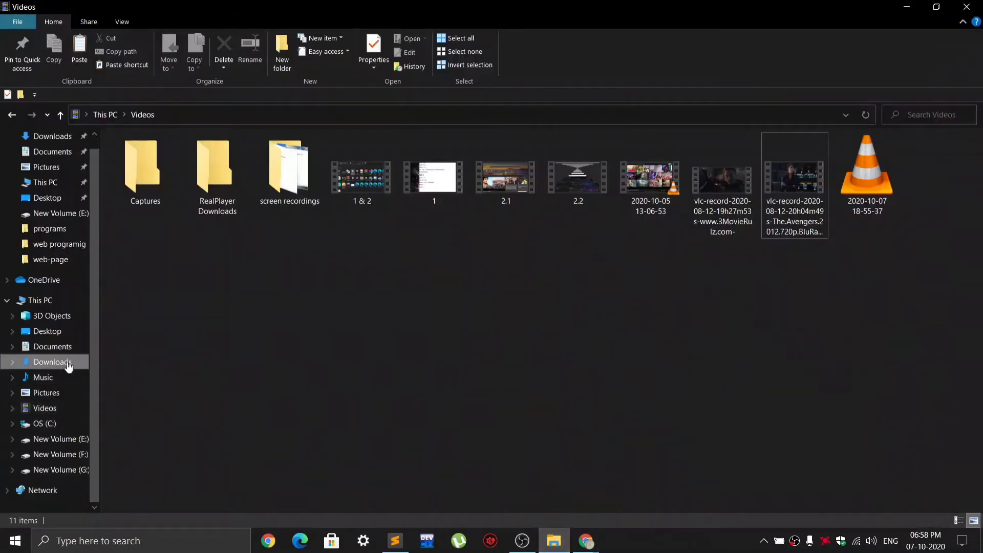
pyautogui.click(64, 363)
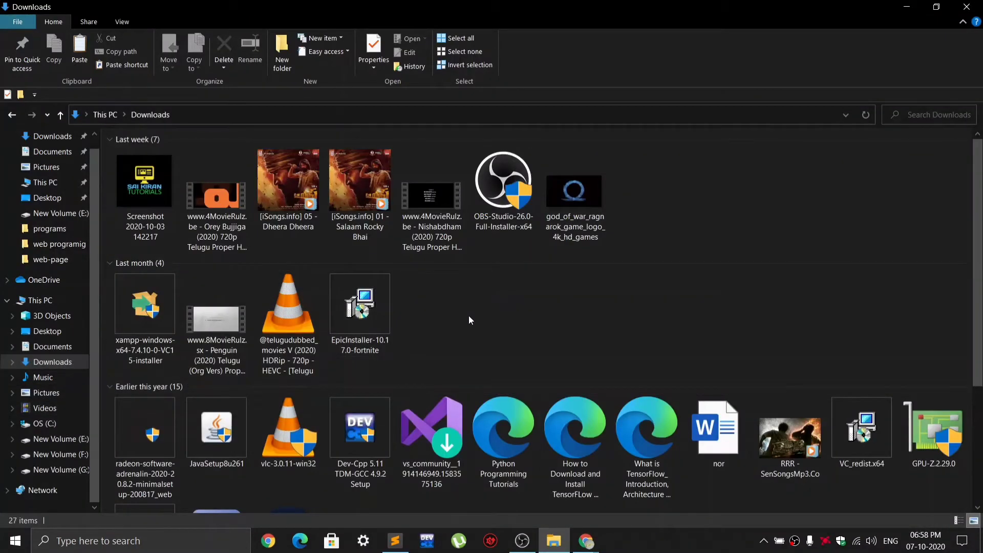
pyautogui.click(169, 343)
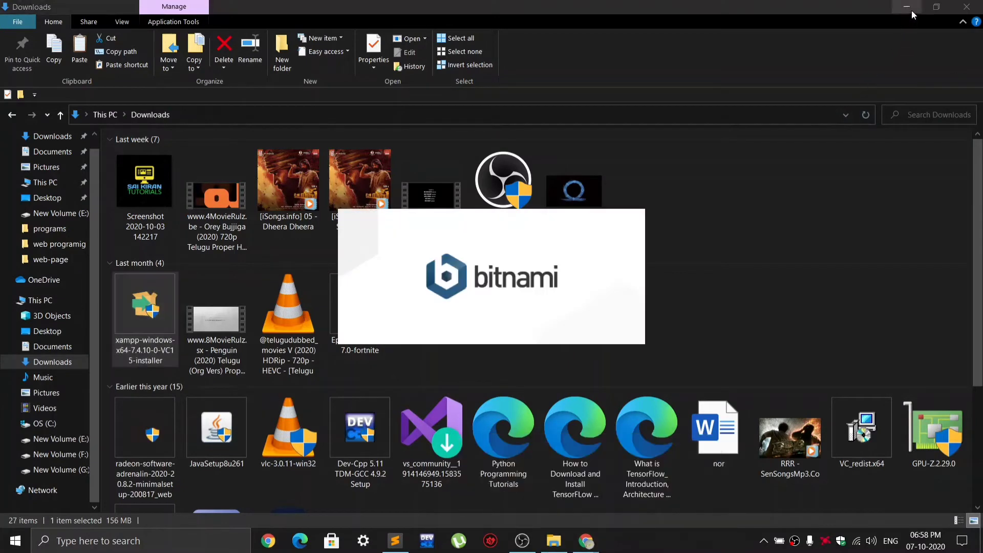
pyautogui.click(908, 9)
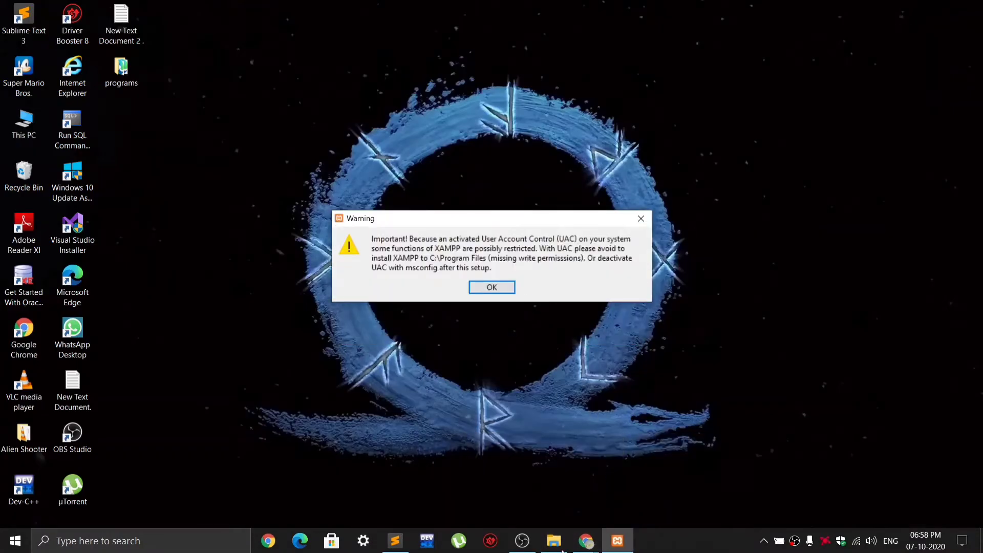
# - Delete the existing xampp folder from the OS (C:) drive in File Explorer and minimize the window
pyautogui.click(553, 540)
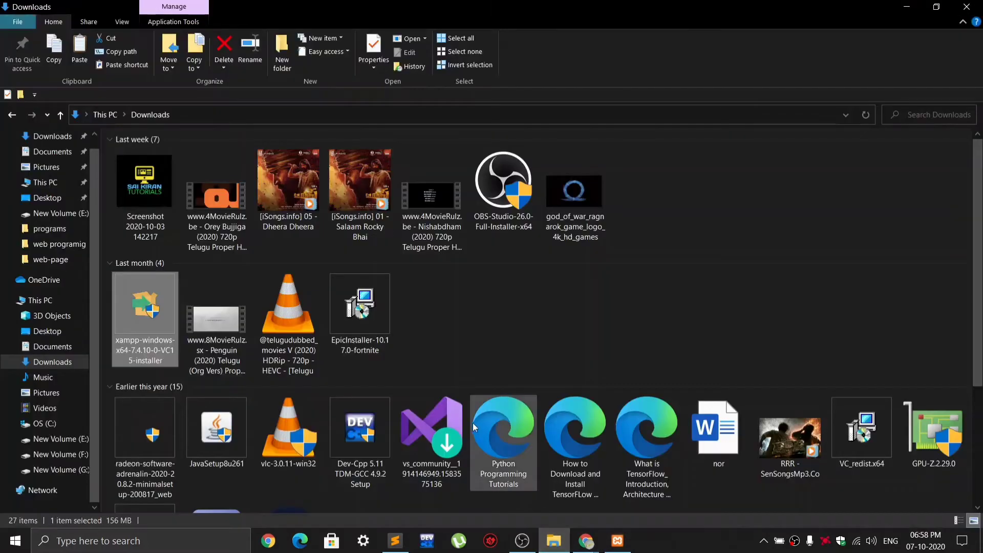
pyautogui.click(51, 423)
pyautogui.click(160, 341)
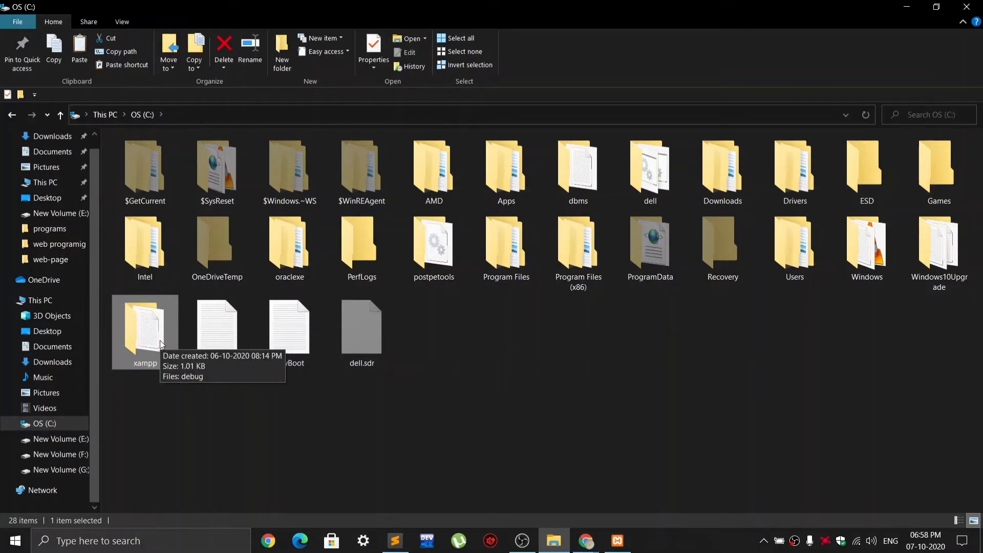
pyautogui.click(211, 408)
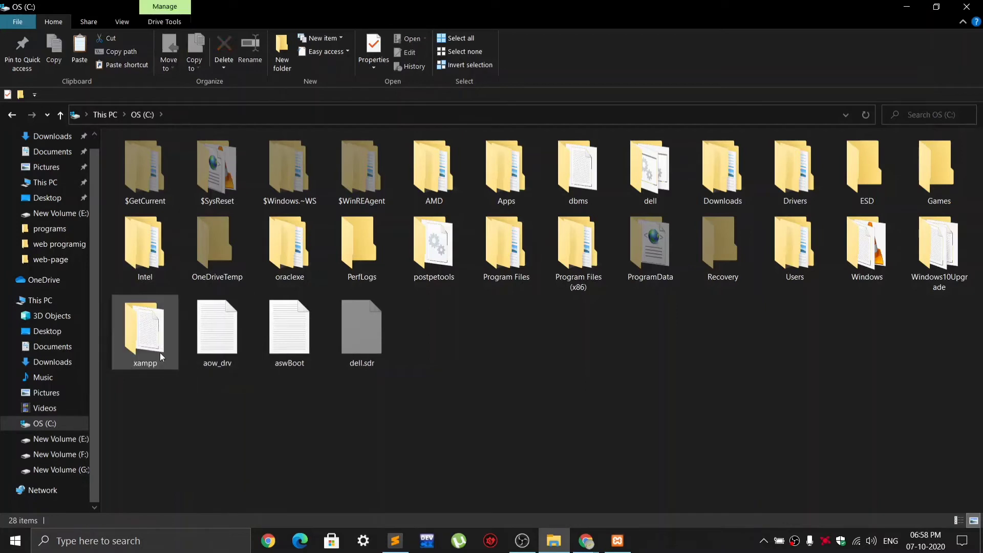
pyautogui.click(160, 353)
pyautogui.press('Delete')
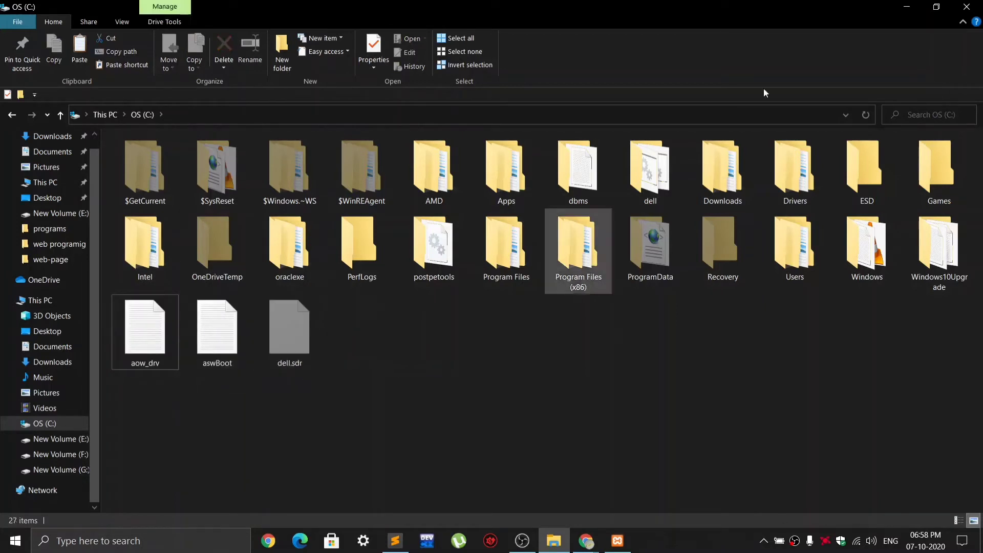
pyautogui.click(906, 7)
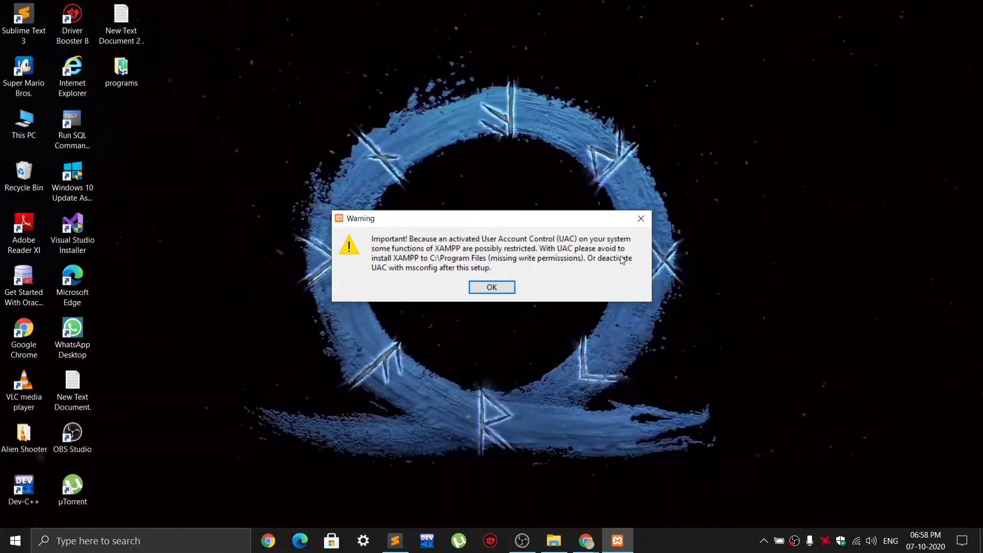
# - Acknowledge the User Account Control warning and advance the XAMPP Setup wizard to the component selection
pyautogui.click(512, 289)
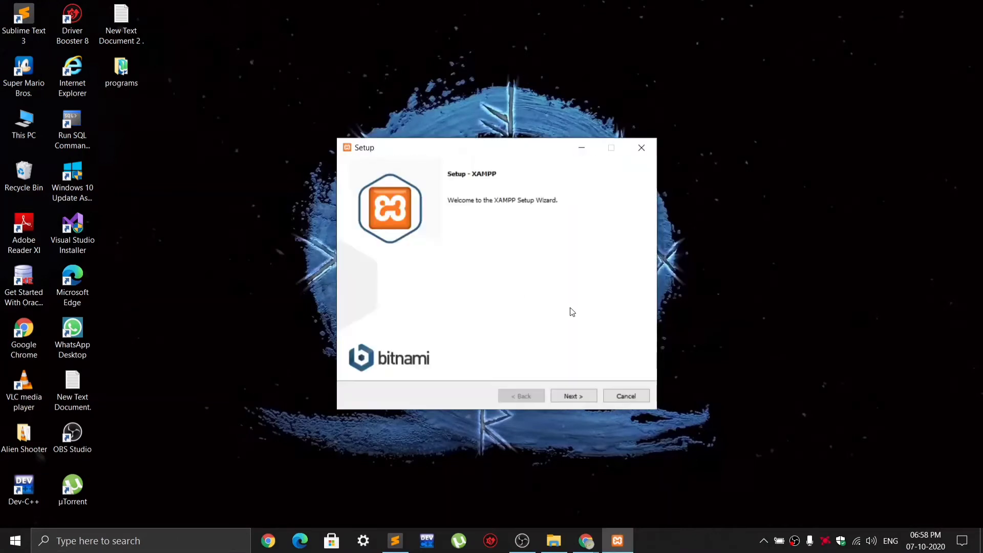
pyautogui.click(576, 395)
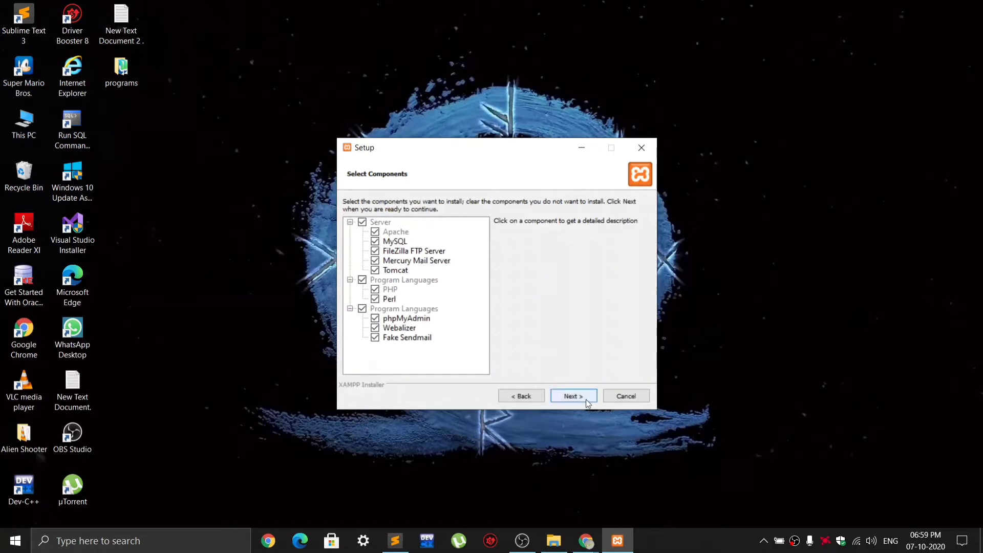
pyautogui.click(588, 402)
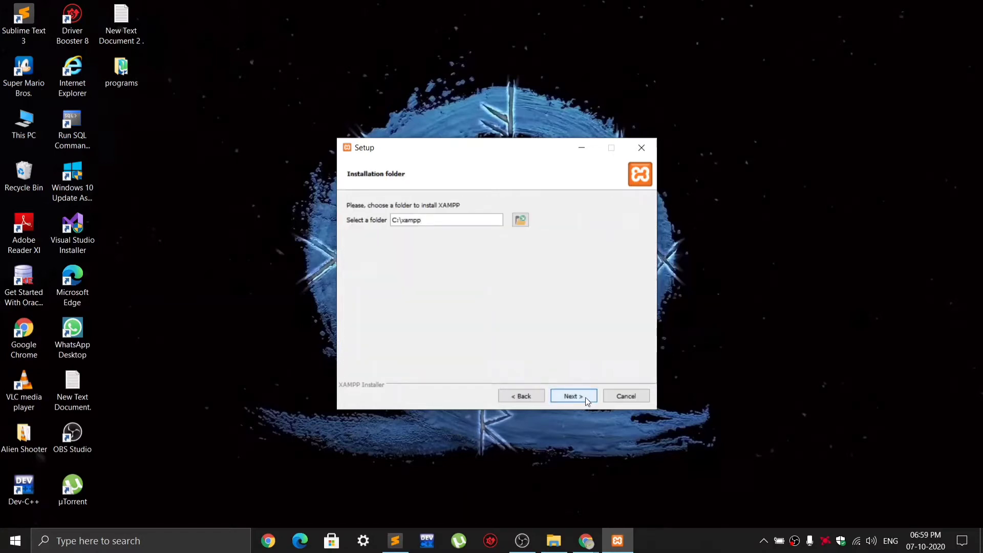
pyautogui.click(585, 397)
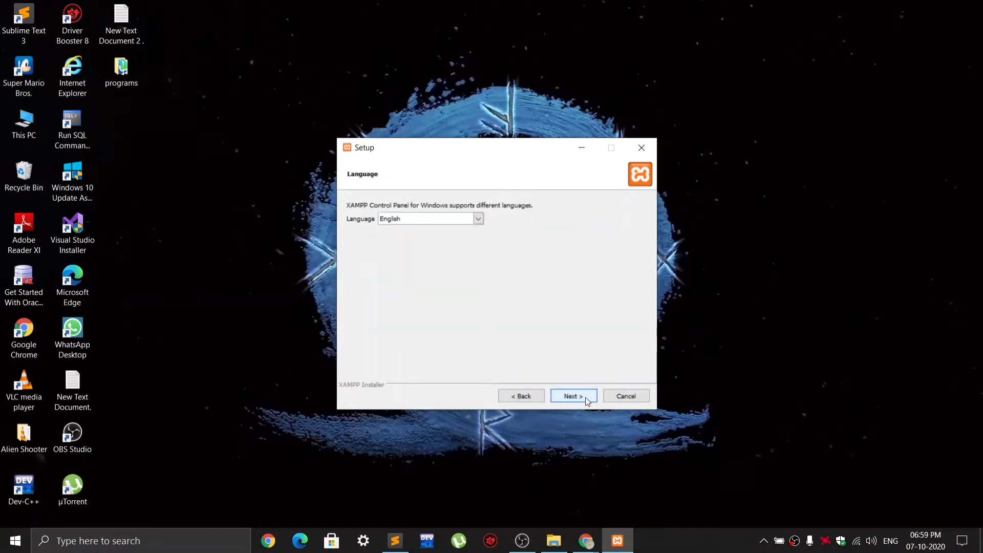
pyautogui.click(520, 397)
pyautogui.click(534, 397)
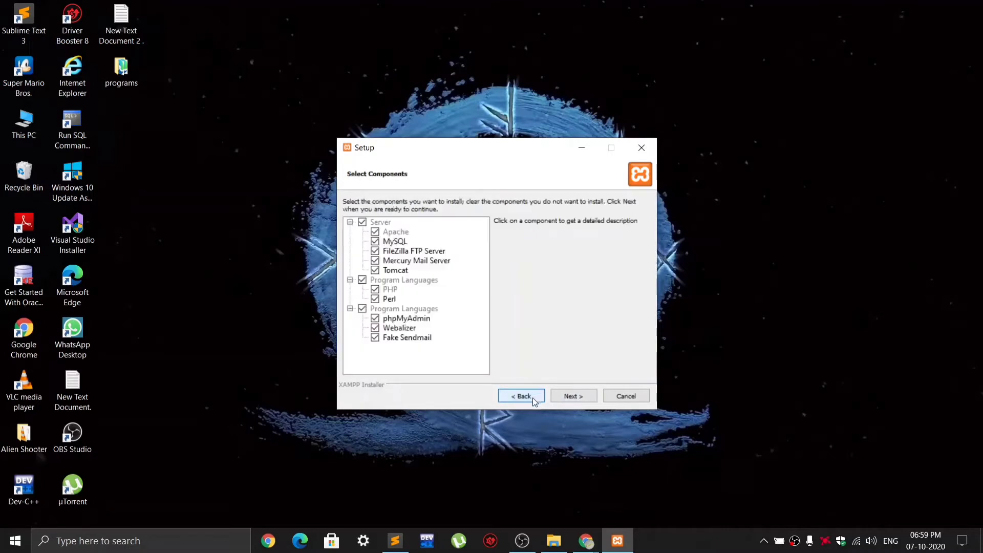
pyautogui.click(533, 397)
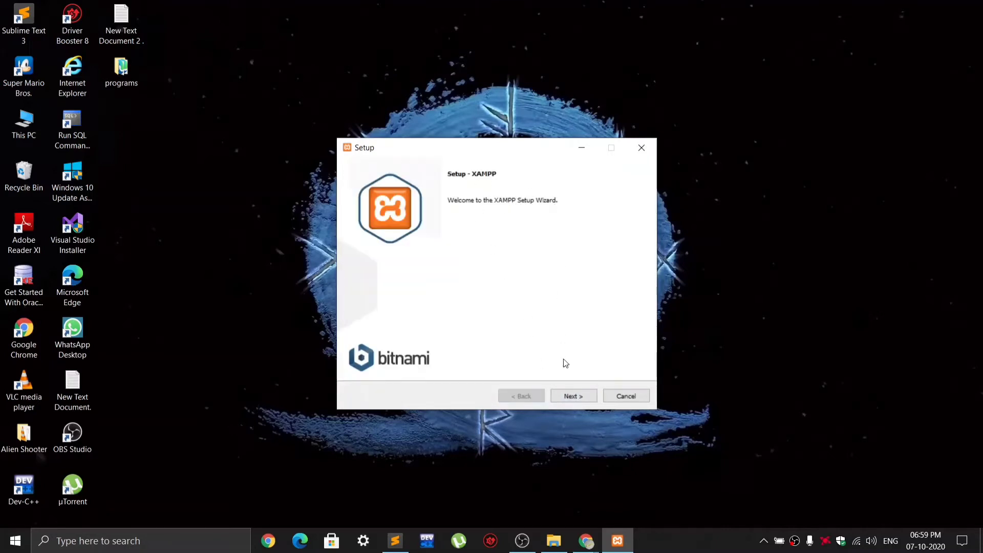
pyautogui.click(573, 396)
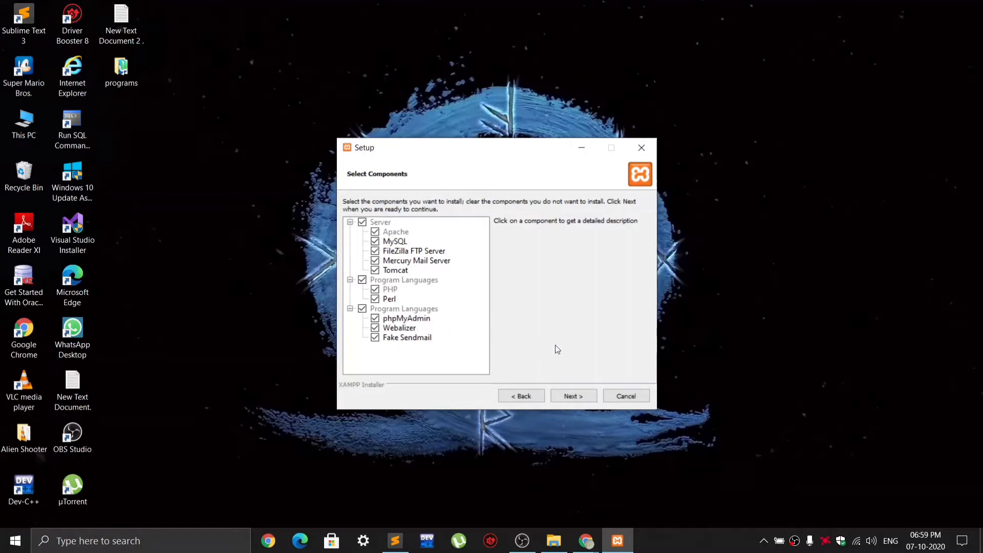
# - Keep all components selected and accept C:\xampp as the installation folder and English as the Control Panel language
pyautogui.click(586, 395)
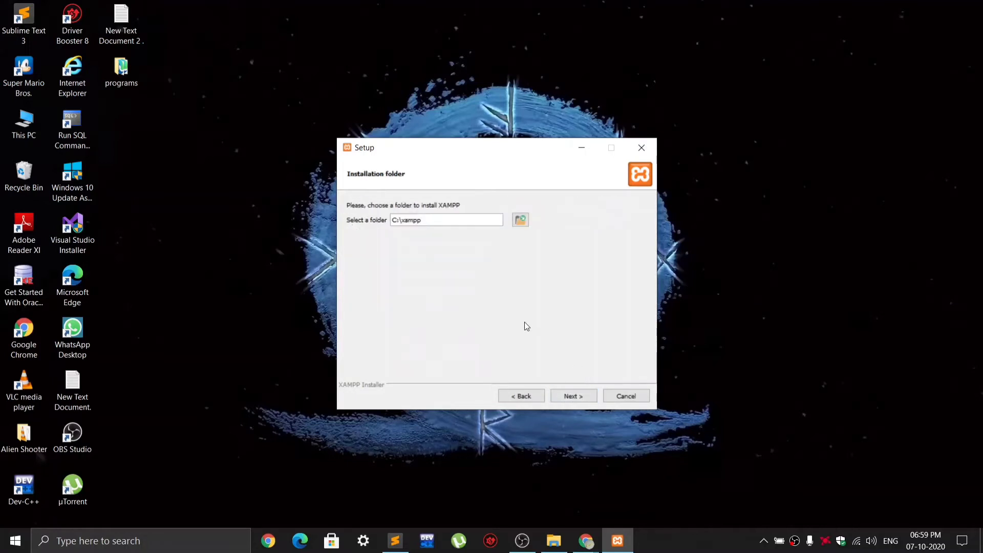
pyautogui.click(463, 224)
pyautogui.click(582, 399)
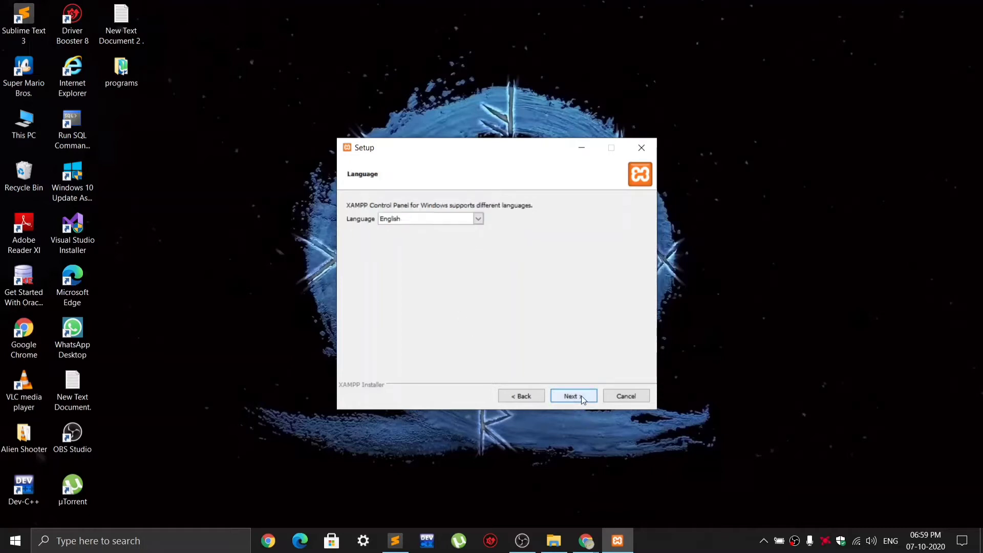
pyautogui.click(478, 223)
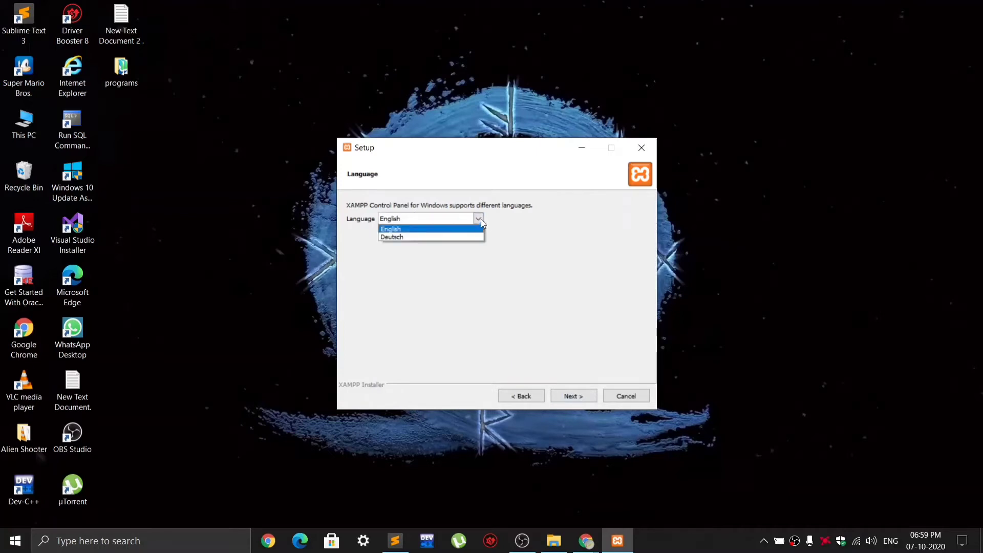
pyautogui.click(481, 219)
pyautogui.click(482, 219)
pyautogui.click(482, 220)
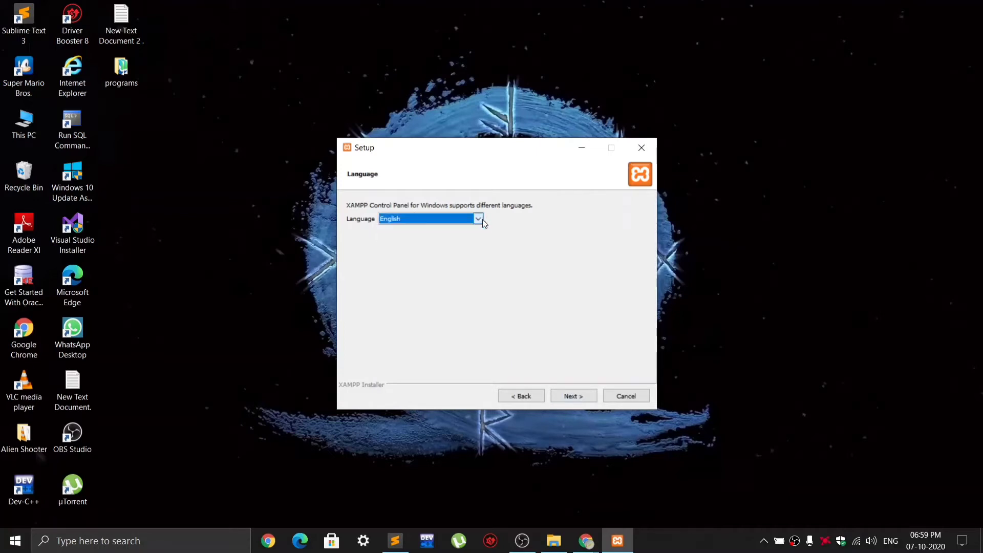
pyautogui.click(593, 399)
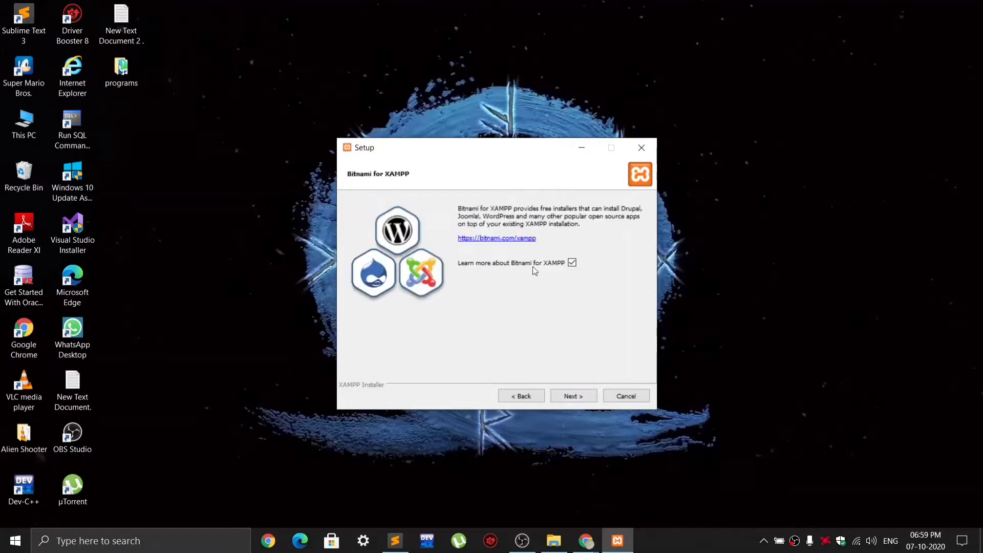
# - Continue past the Bitnami for XAMPP page, look over the Bitnami web page it opens, close that page and minimize the browser
pyautogui.click(573, 402)
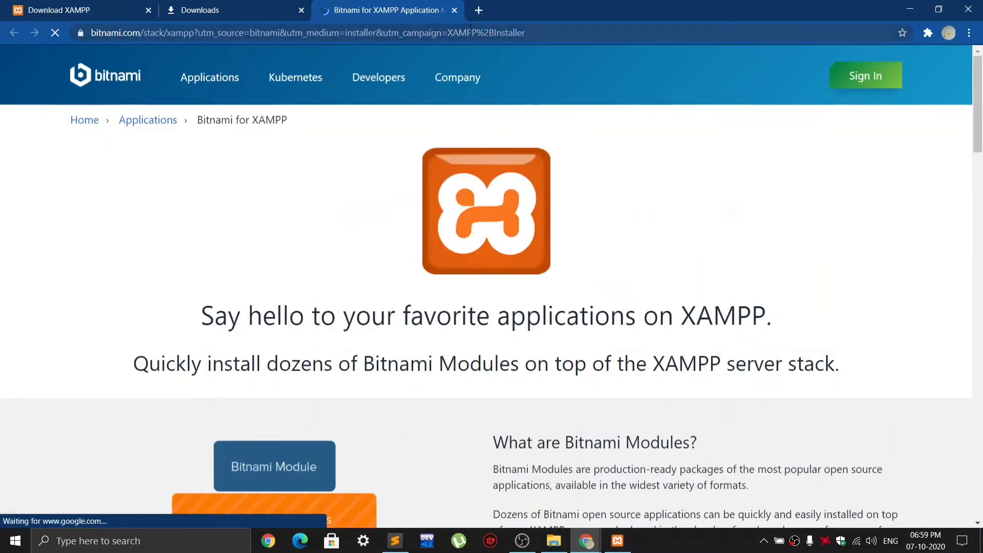
pyautogui.moveTo(473, 96)
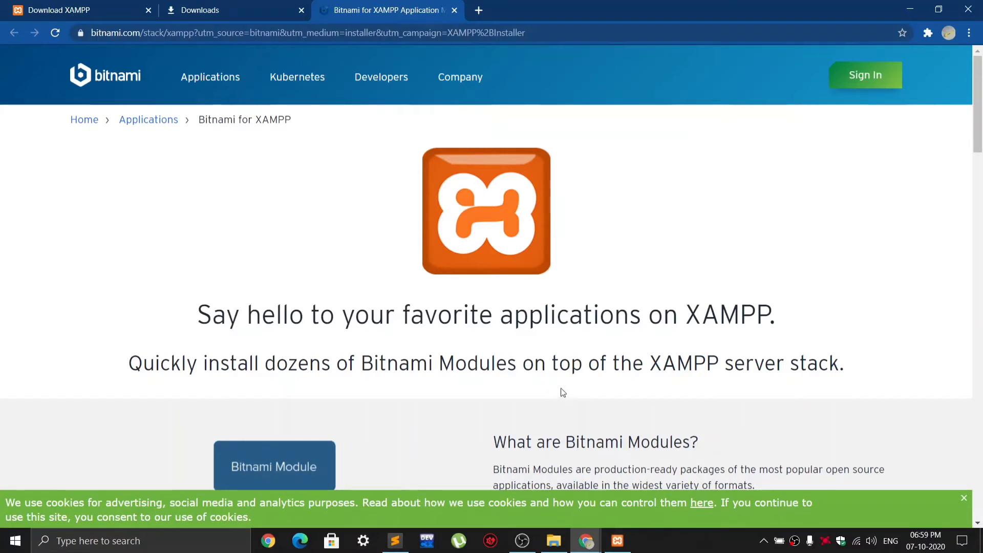
pyautogui.scroll(-3, 562, 392)
pyautogui.scroll(3, 562, 391)
pyautogui.scroll(-20, 715, 319)
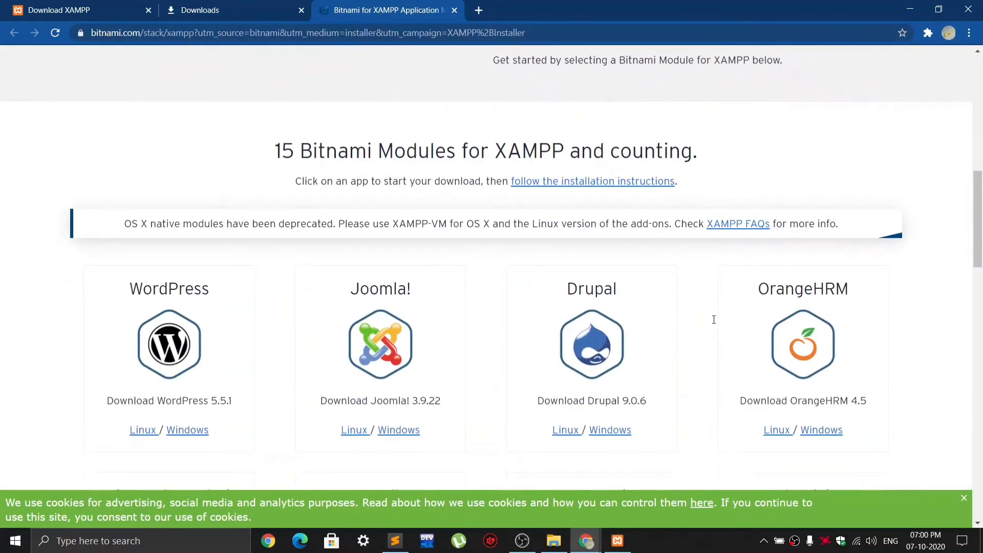
pyautogui.scroll(10, 715, 323)
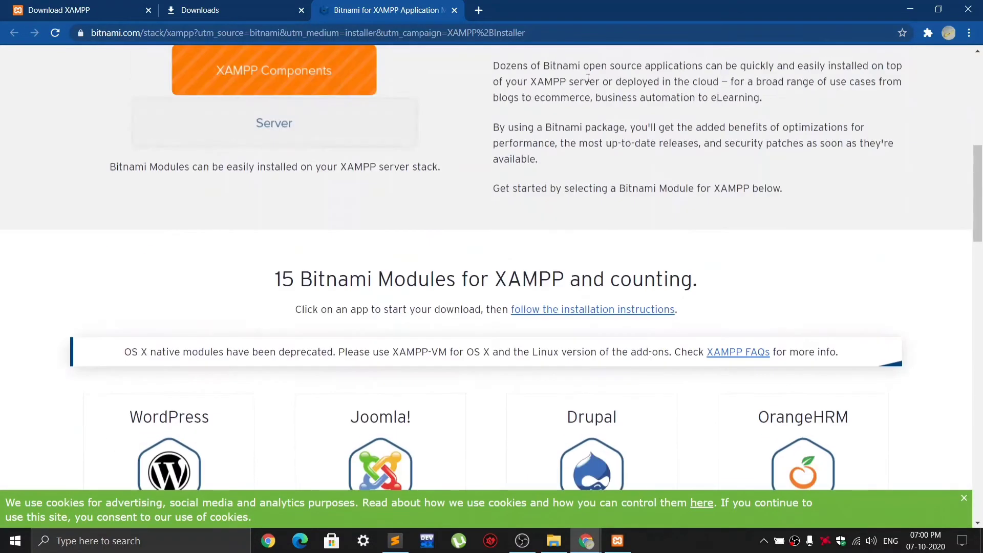
pyautogui.click(454, 10)
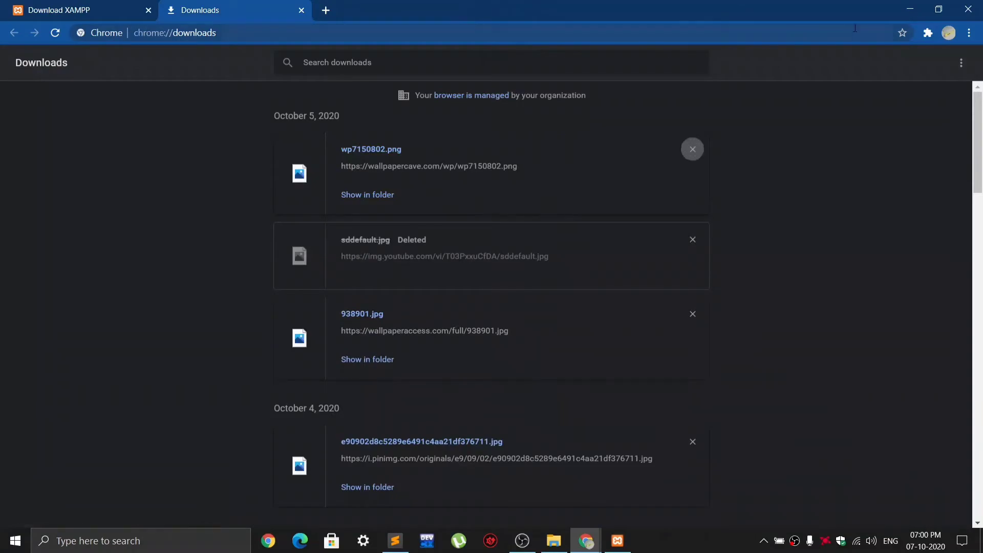
pyautogui.click(901, 8)
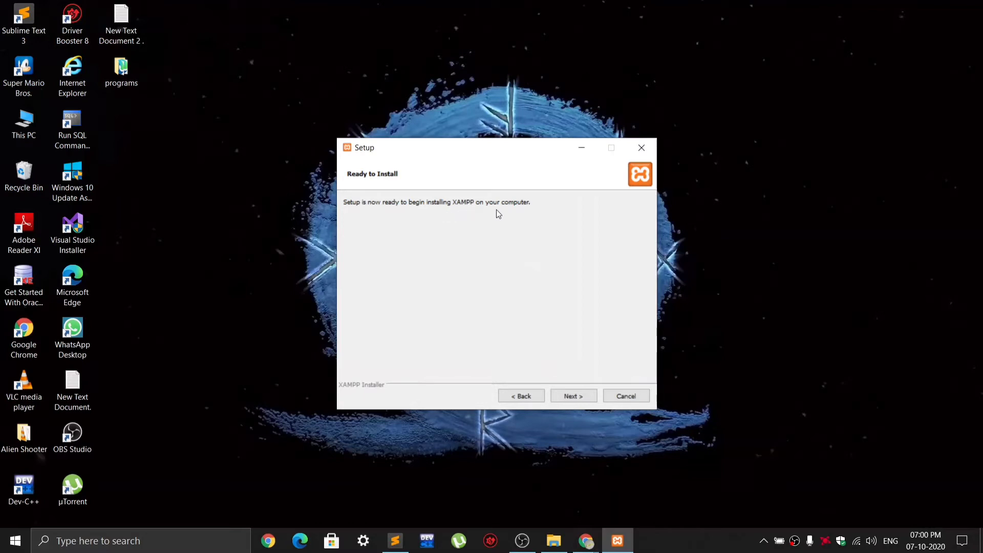
# - Install XAMPP and finish the setup wizard with the option to start the Control Panel enabled
pyautogui.click(582, 399)
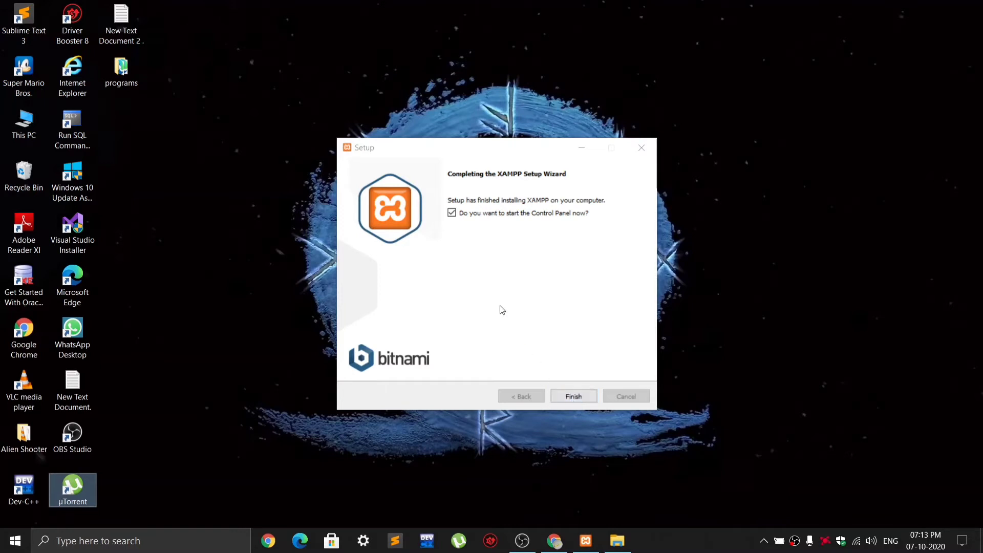
pyautogui.click(450, 217)
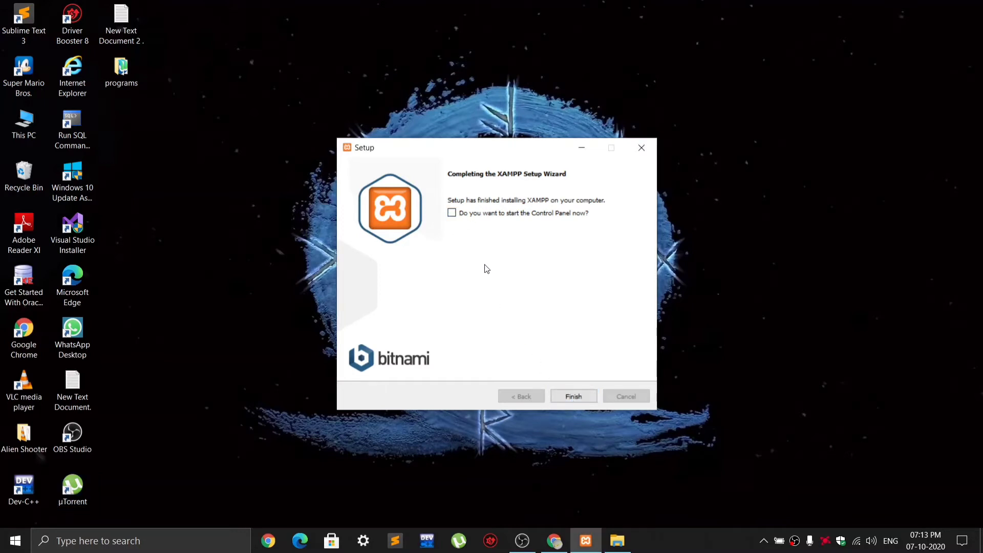
pyautogui.click(452, 214)
pyautogui.click(581, 395)
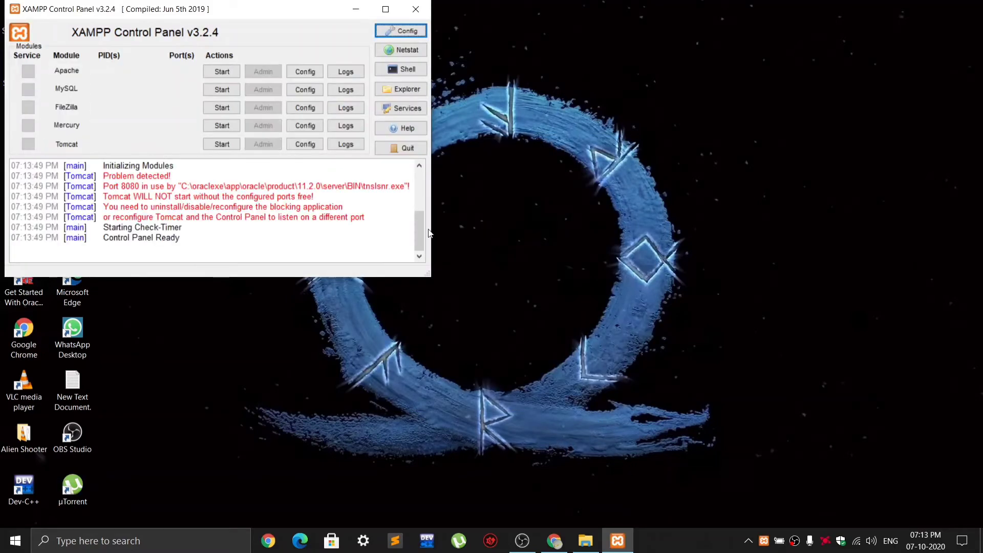
# - Maximize the XAMPP Control Panel and start the Apache and MySQL modules
pyautogui.moveTo(299, 13); pyautogui.dragTo(577, 113)
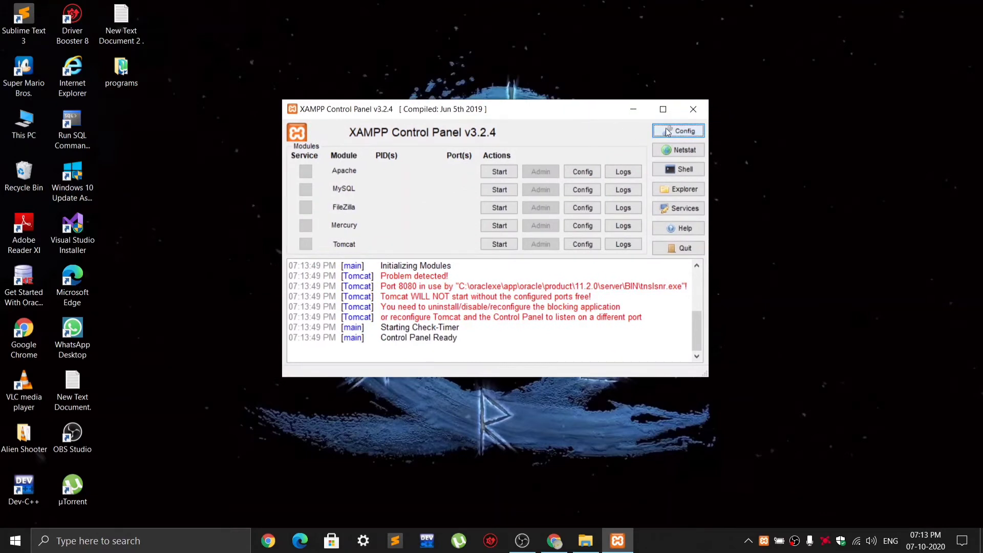
pyautogui.click(663, 109)
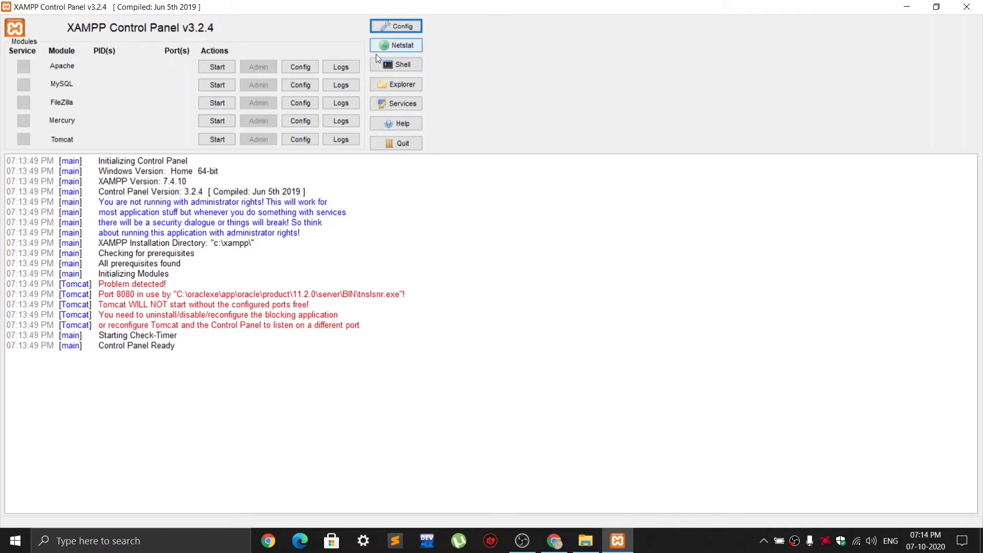
pyautogui.click(216, 67)
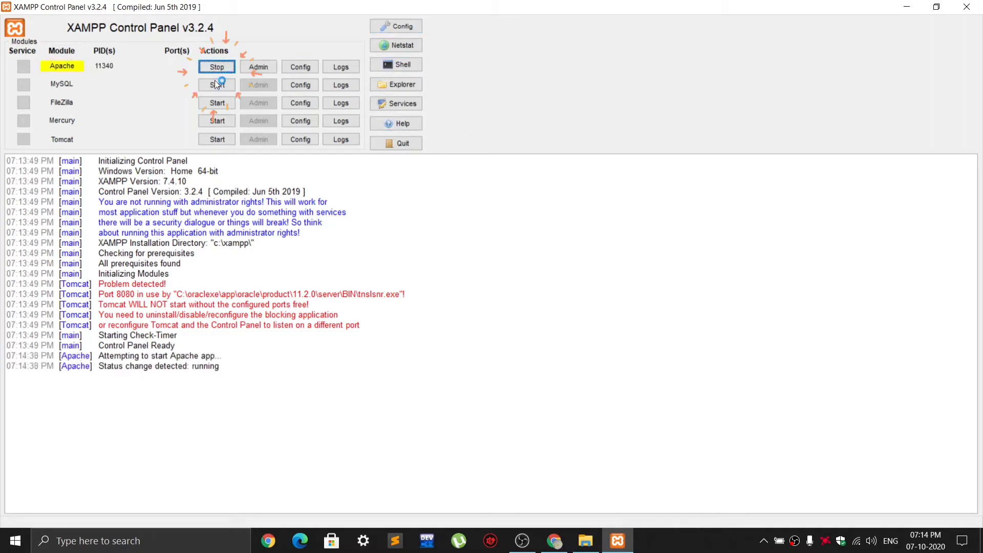
pyautogui.click(217, 86)
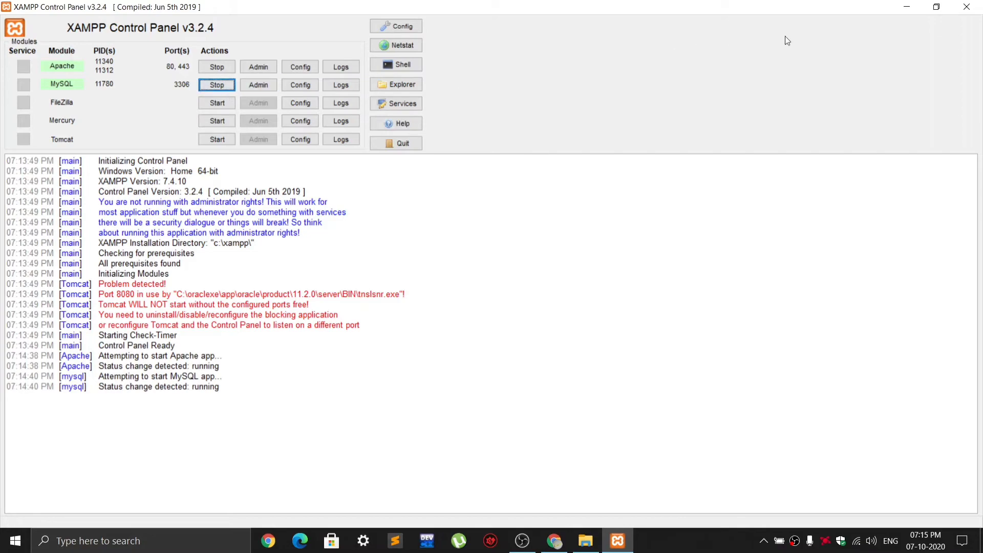
# - Minimize the XAMPP Control Panel, switch to Sublime Text in a maximized window and create a new file
pyautogui.click(907, 8)
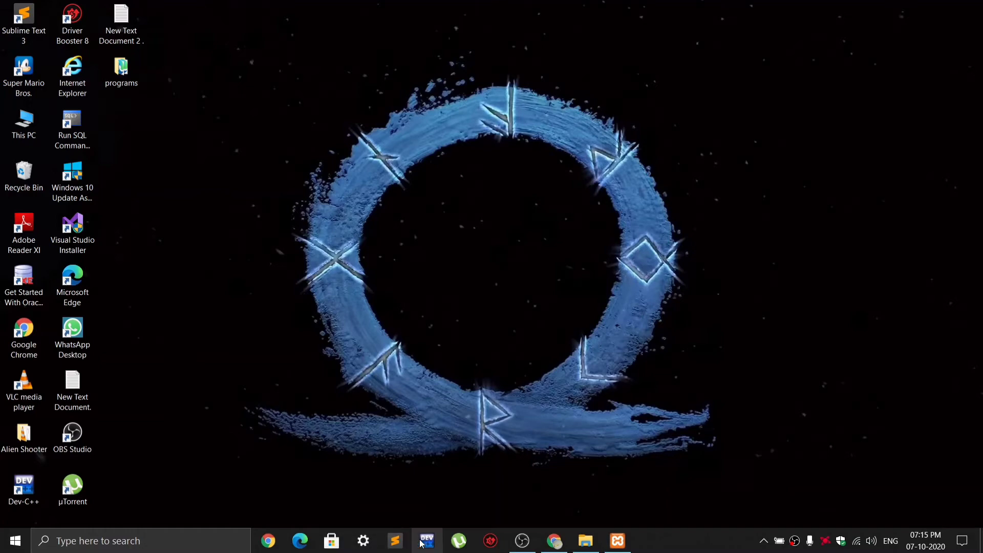
pyautogui.click(395, 541)
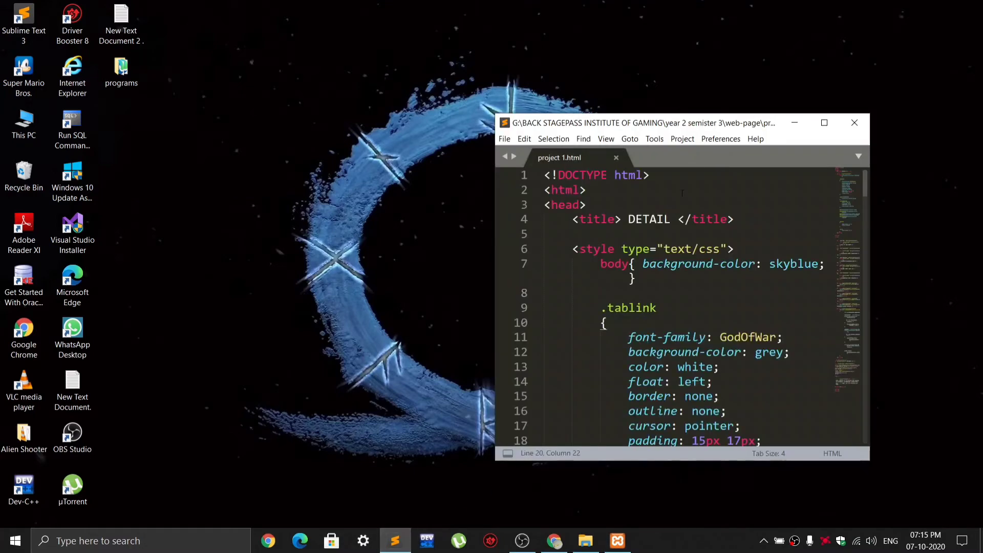
pyautogui.click(825, 123)
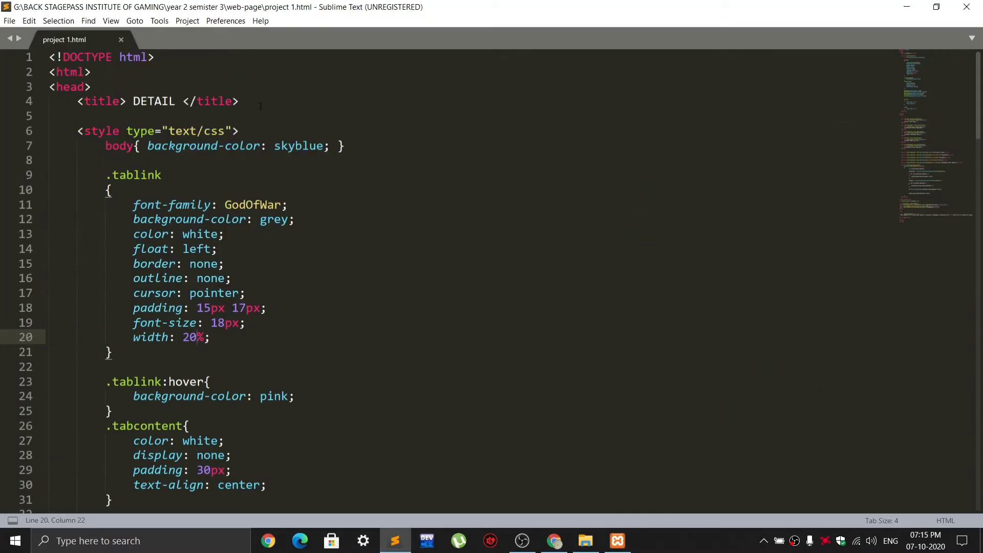
pyautogui.hotkey('ctrl', 'n')
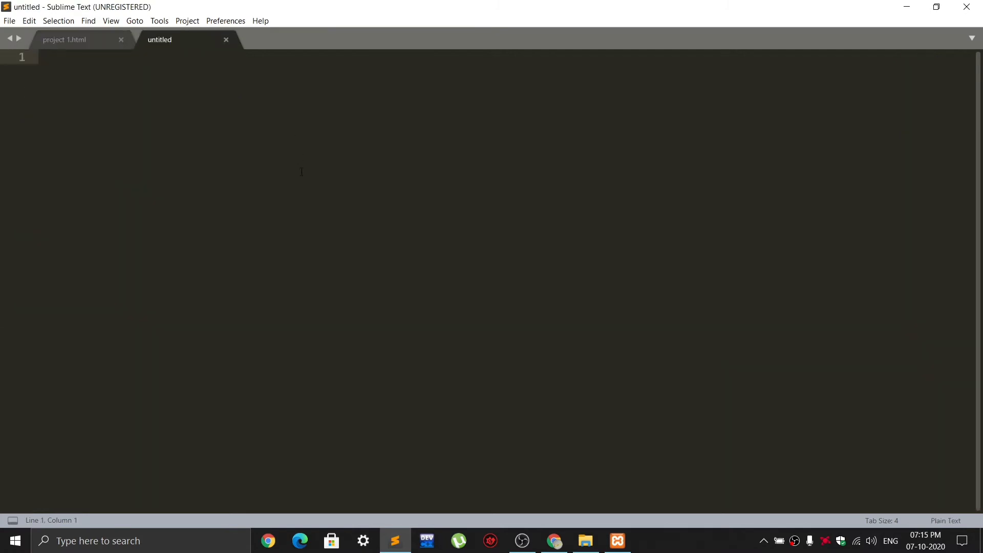
# - Write the PHP opening tag <?php without a space on line 1 and add two new lines below it
pyautogui.write('<?')
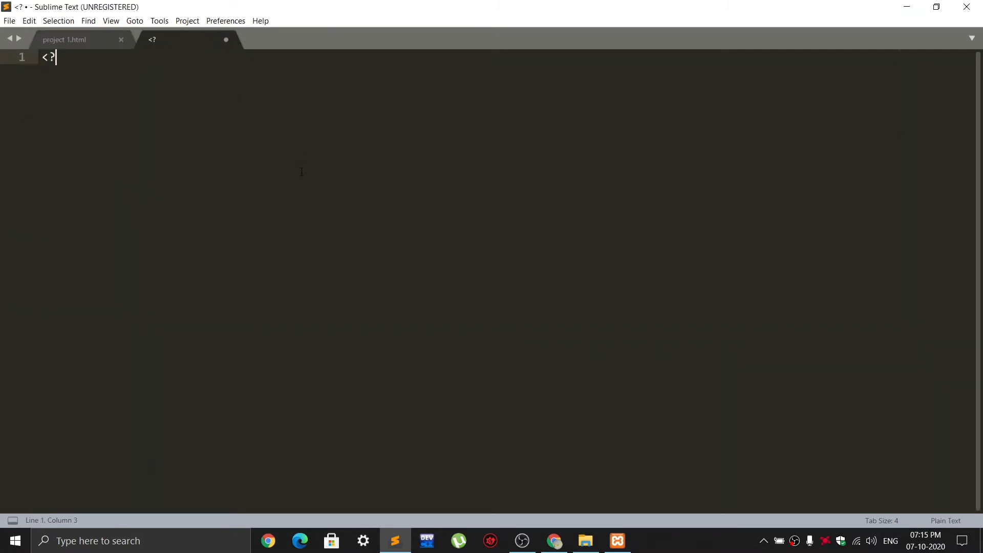
pyautogui.write(' php')
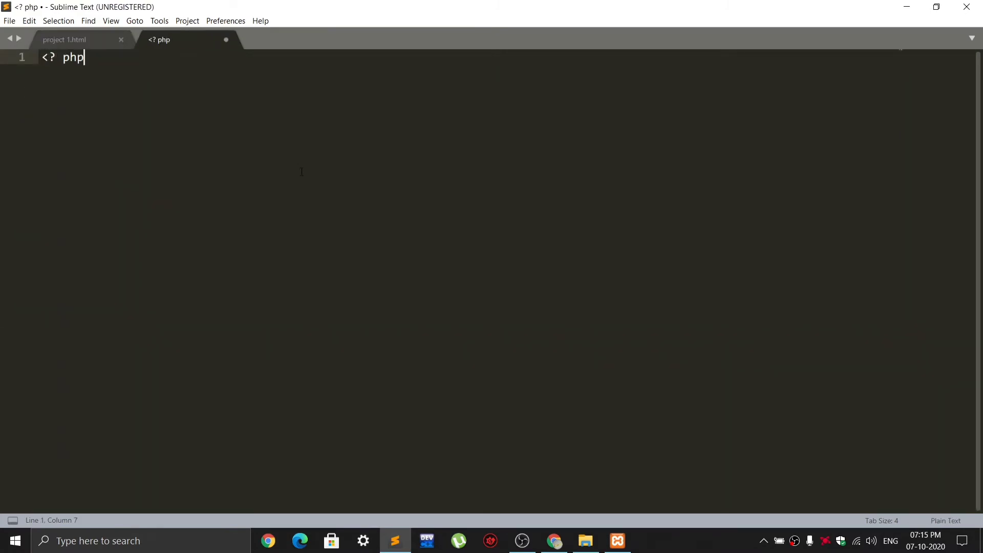
pyautogui.press('Left')
pyautogui.press('Left')
pyautogui.press('Left')
pyautogui.press('BackSpace')
pyautogui.press('Right')
pyautogui.press('Right')
pyautogui.press('Right')
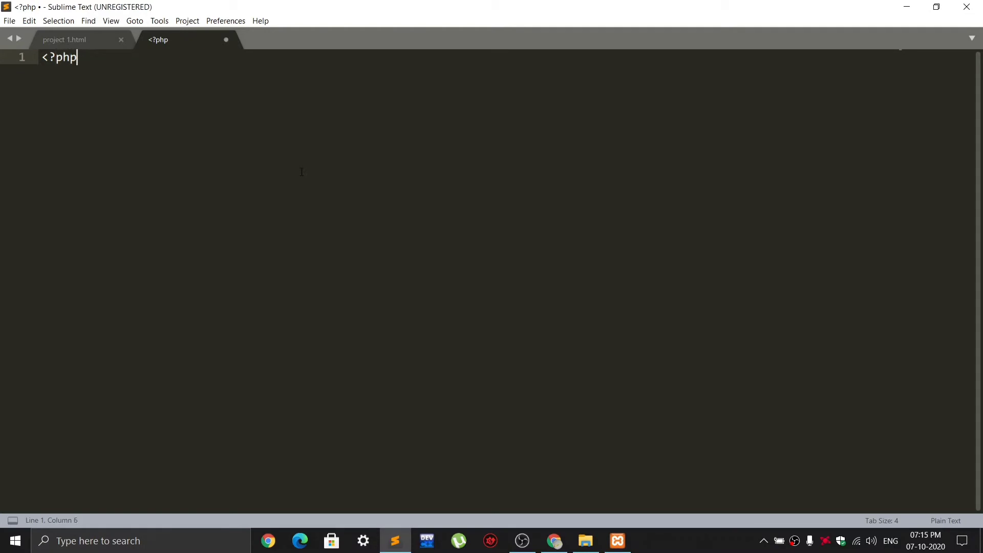
pyautogui.press('Return')
pyautogui.press('Return')
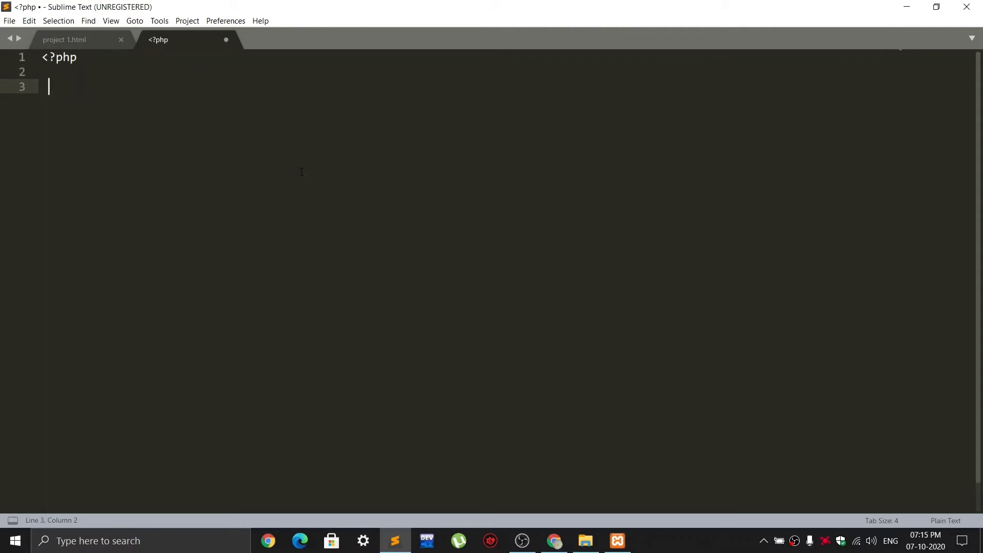
pyautogui.write('echo')
pyautogui.press('BackSpace')
pyautogui.press('BackSpace')
pyautogui.press('BackSpace')
pyautogui.press('BackSpace')
pyautogui.press('BackSpace')
pyautogui.press('BackSpace')
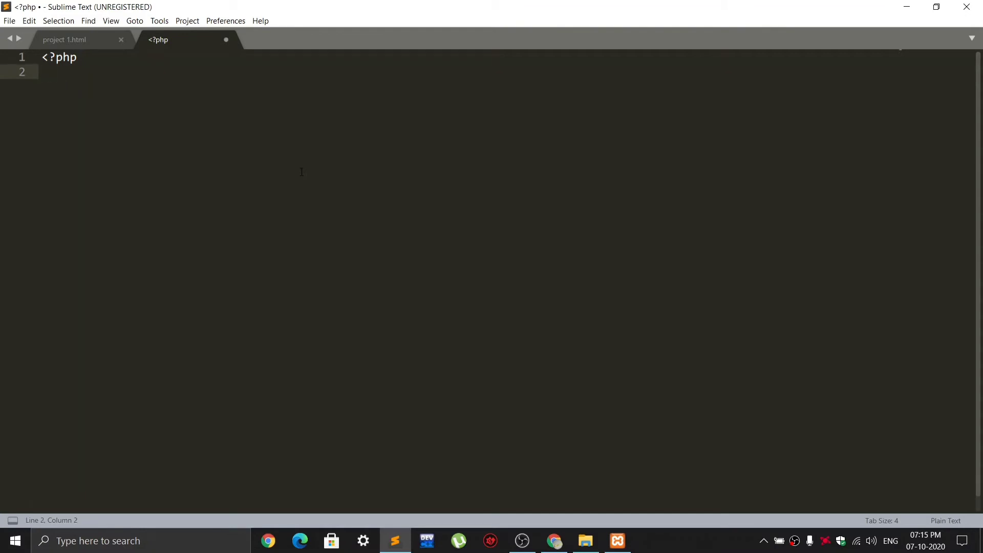
pyautogui.press('Return')
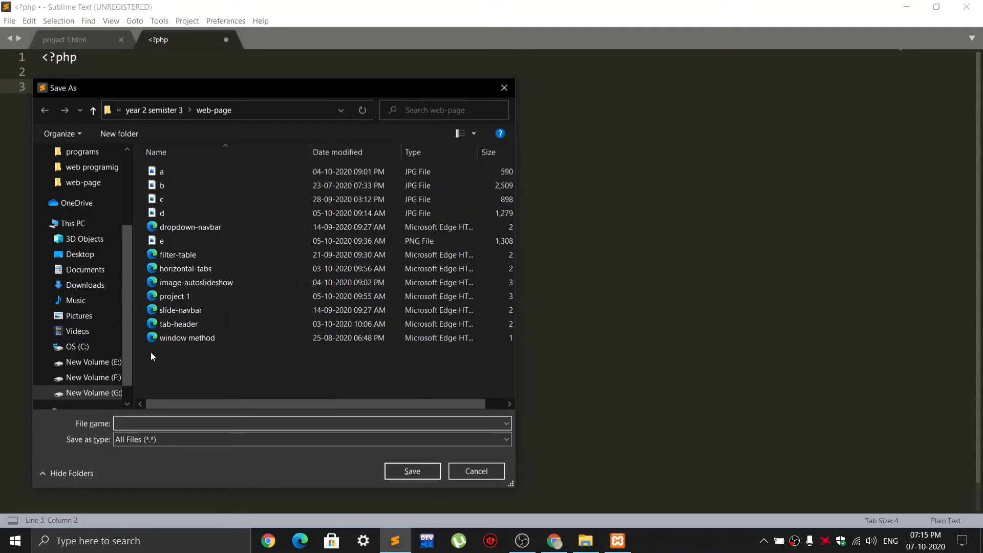
# - Browse the save location to the htdocs folder in C:\xampp, showing the xampp folder's contents as large icons
pyautogui.click(83, 348)
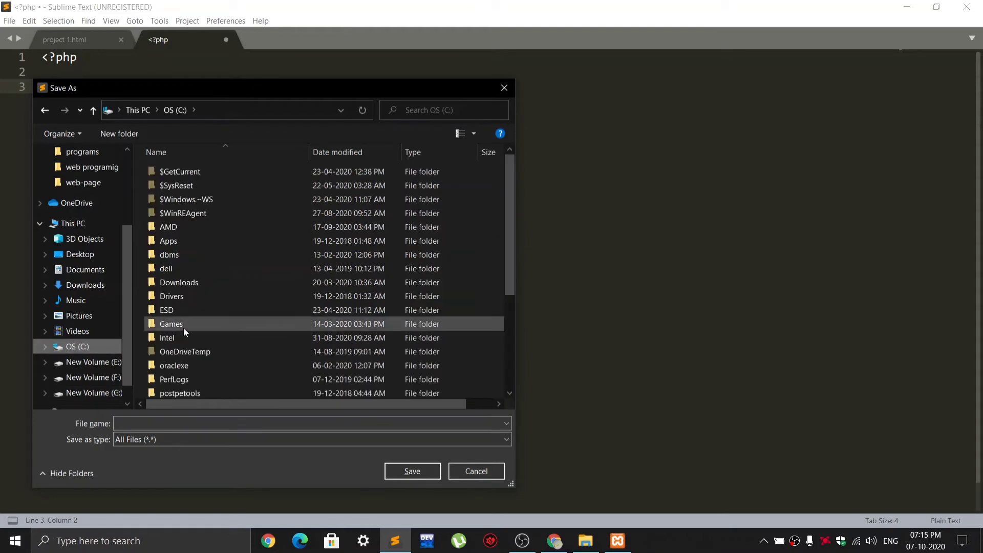
pyautogui.scroll(-3, 232, 349)
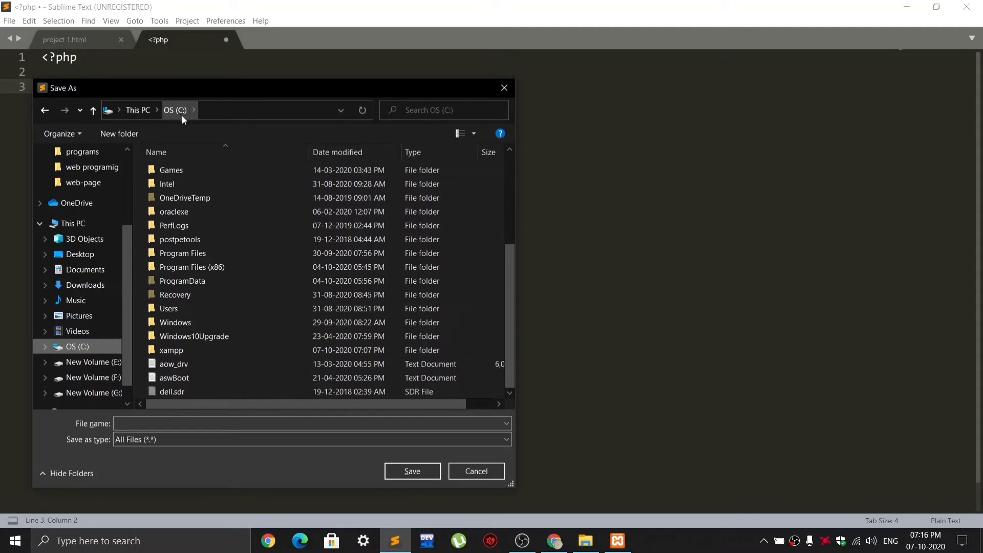
pyautogui.doubleClick(180, 351)
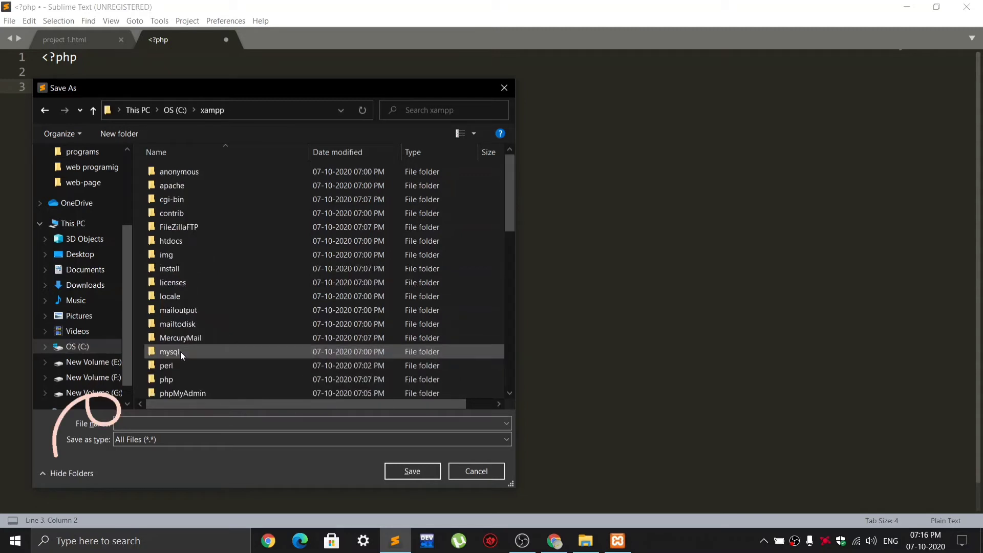
pyautogui.click(474, 134)
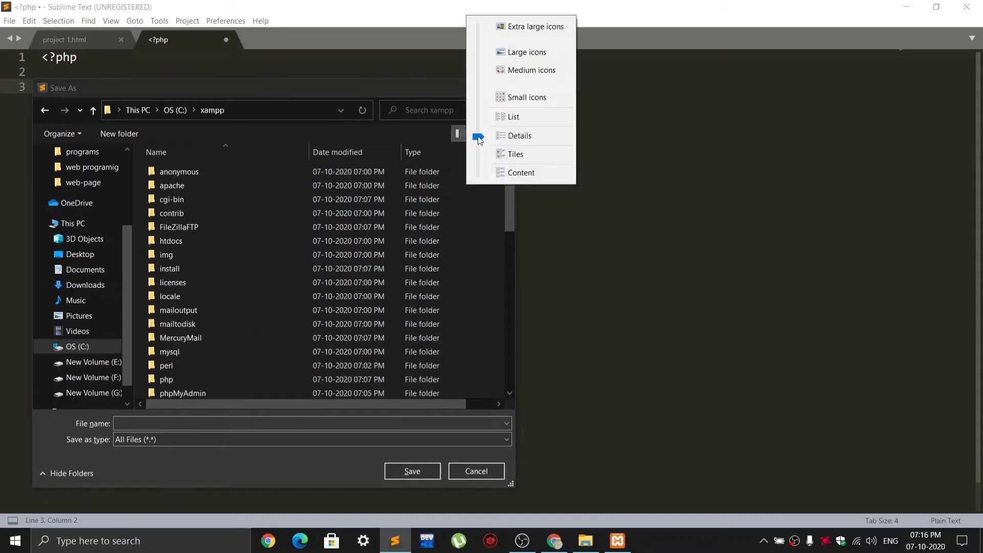
pyautogui.click(525, 53)
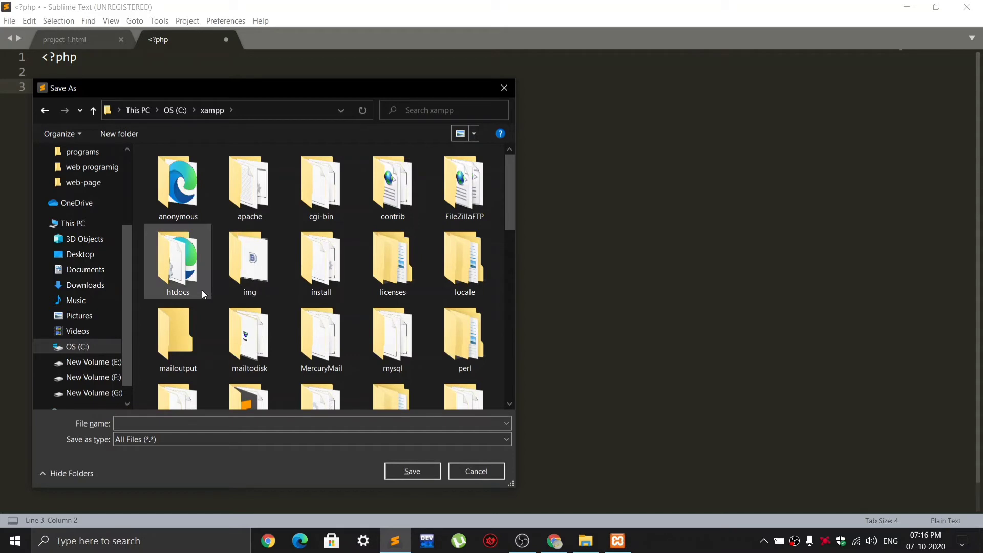
pyautogui.doubleClick(198, 279)
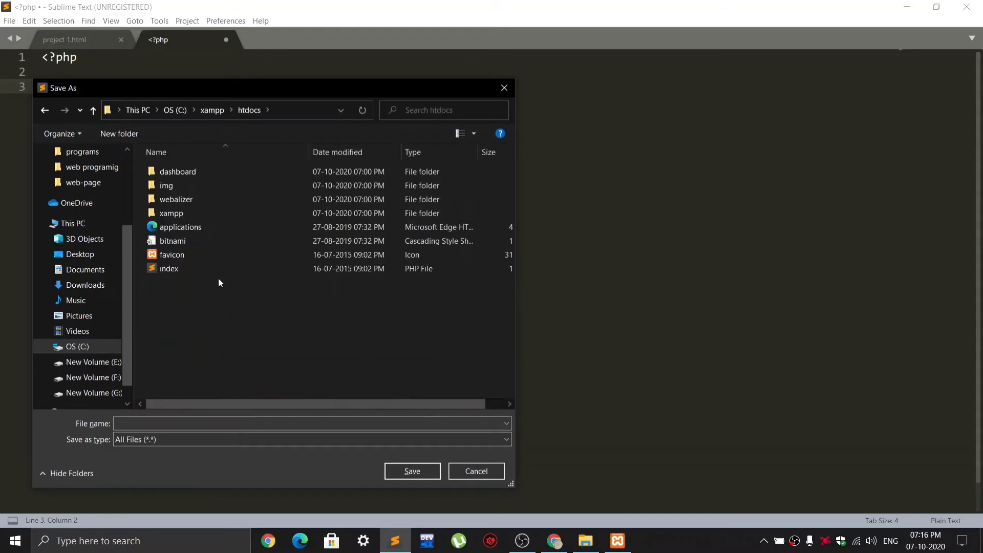
# - Display the htdocs contents as tiles and create a new folder named programs there
pyautogui.click(460, 134)
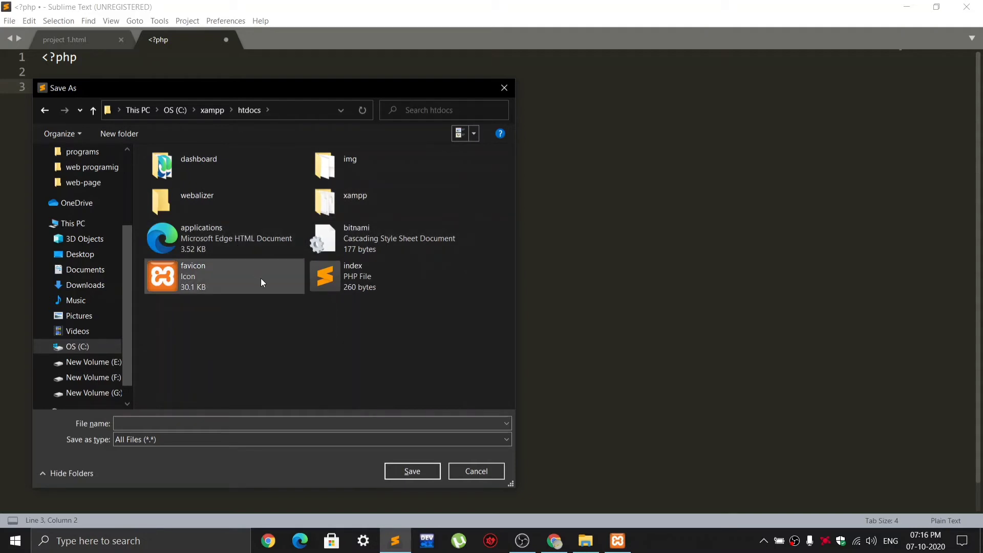
pyautogui.rightClick(291, 313)
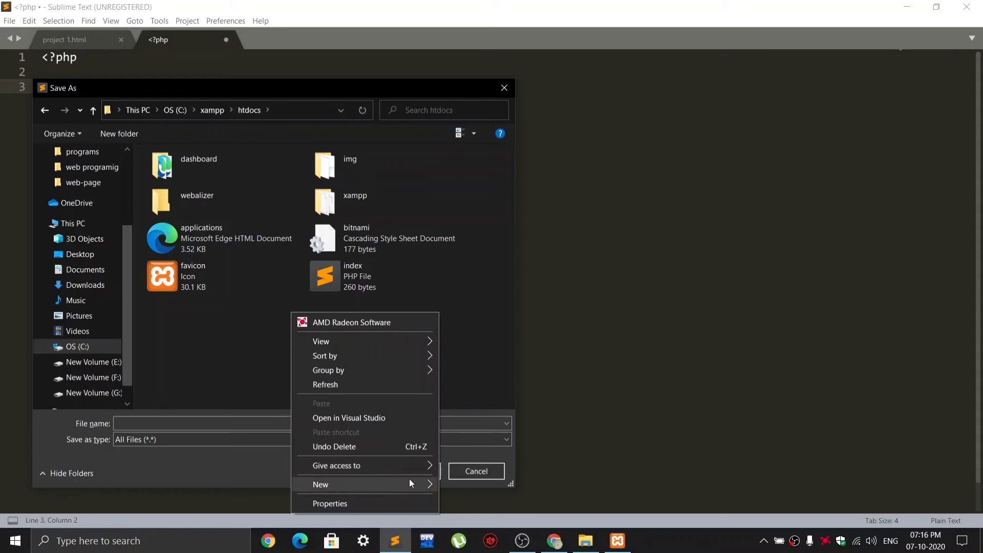
pyautogui.moveTo(432, 484)
pyautogui.click(472, 321)
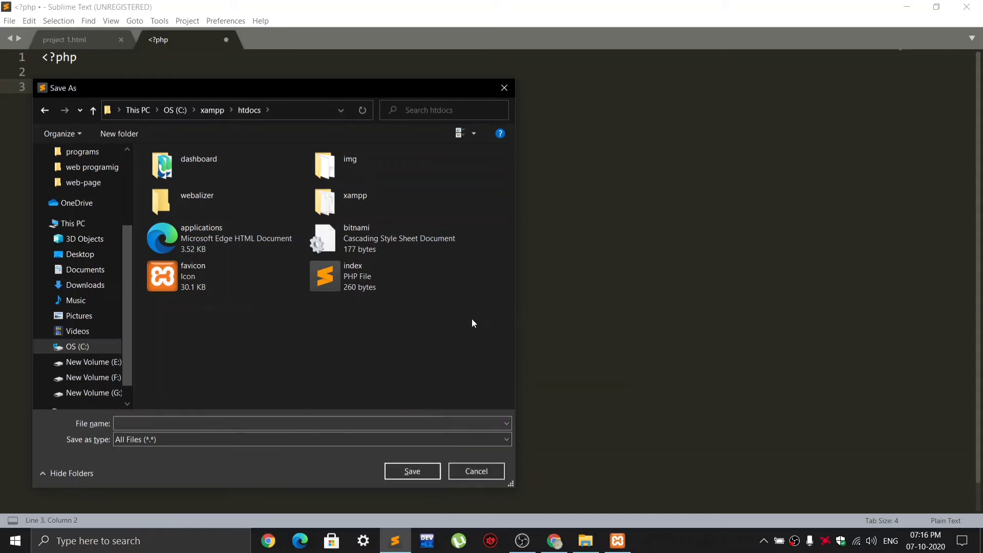
pyautogui.write('pr')
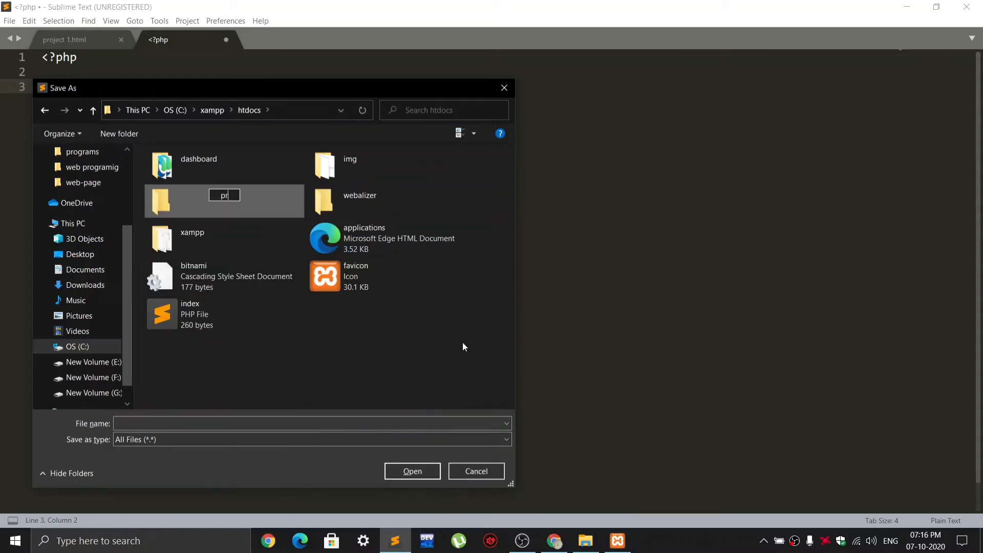
pyautogui.write('ograms')
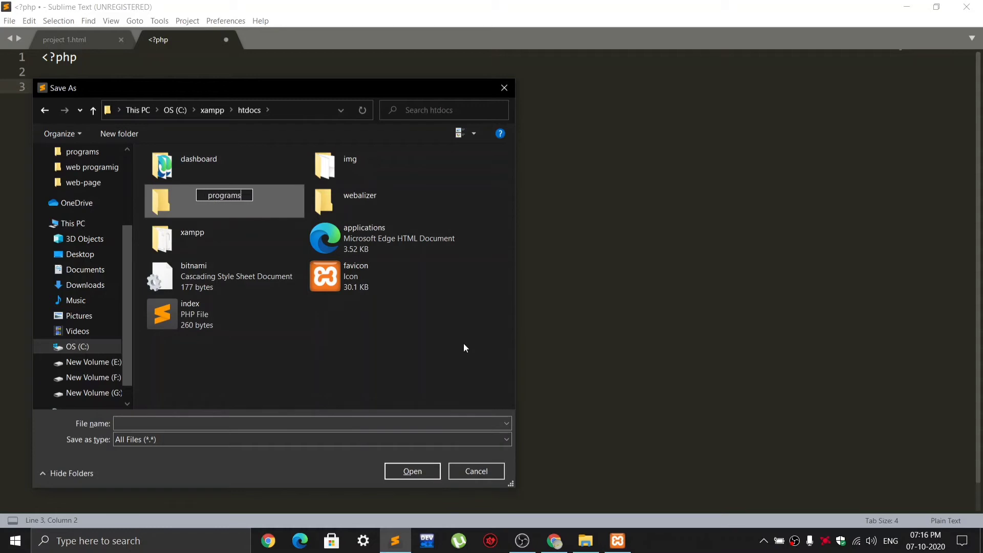
pyautogui.click(374, 351)
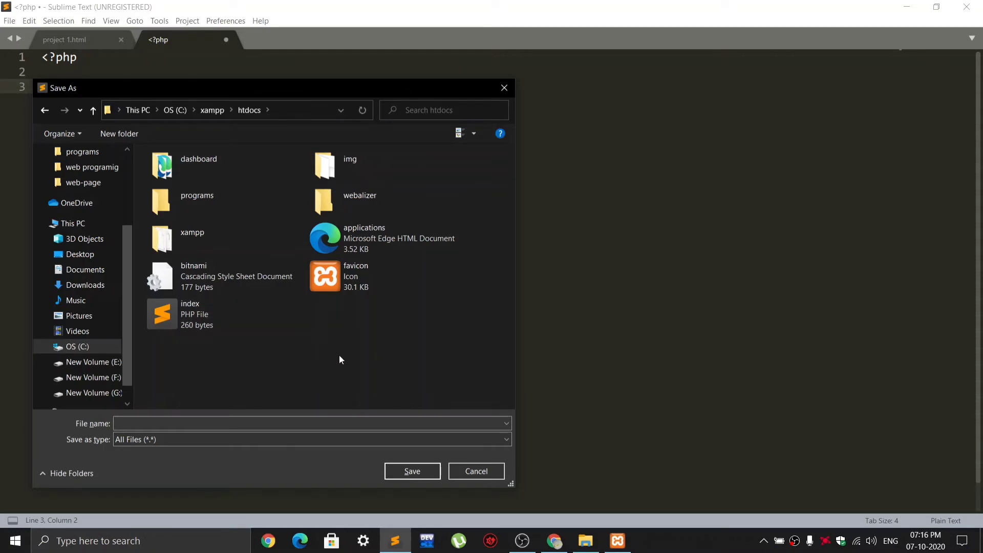
# - Save the PHP file as Demo.php inside the new programs folder
pyautogui.doubleClick(204, 207)
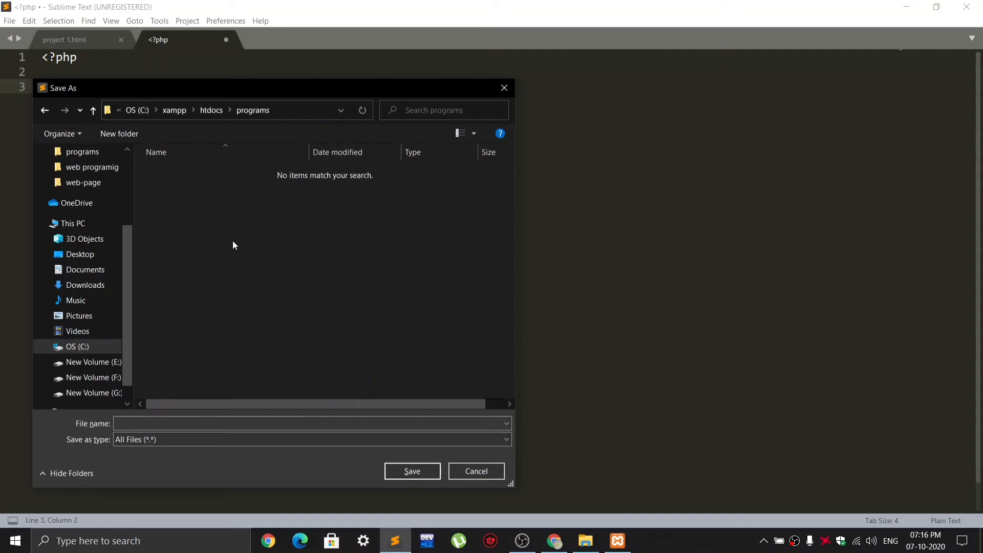
pyautogui.click(281, 417)
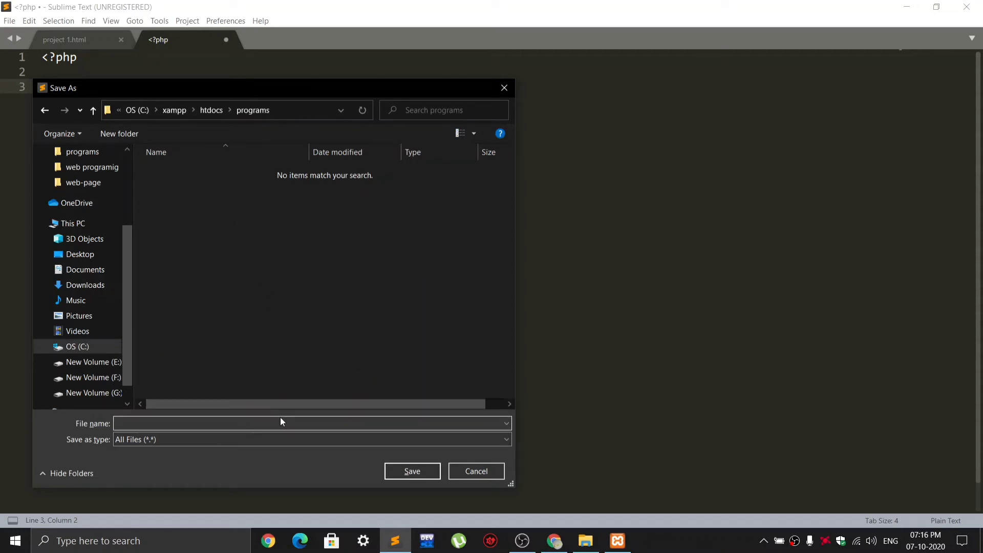
pyautogui.write('test')
pyautogui.press('BackSpace')
pyautogui.press('BackSpace')
pyautogui.press('BackSpace')
pyautogui.write('Demo.php')
pyautogui.press('Return')
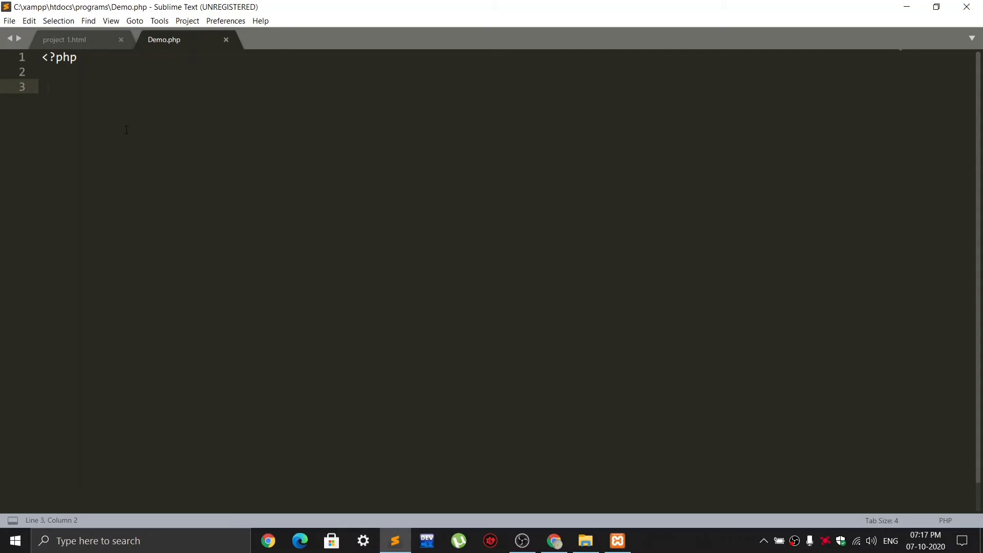
# - Add the statement echo "string"; on line 3 and the closing tag ?> on line 5, and save Demo.php
pyautogui.write('ec')
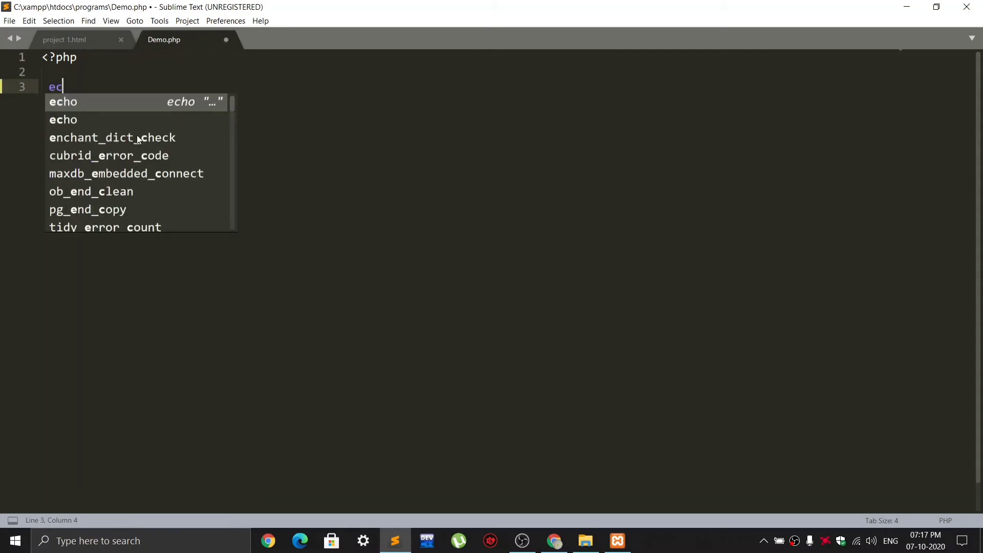
pyautogui.press('Tab')
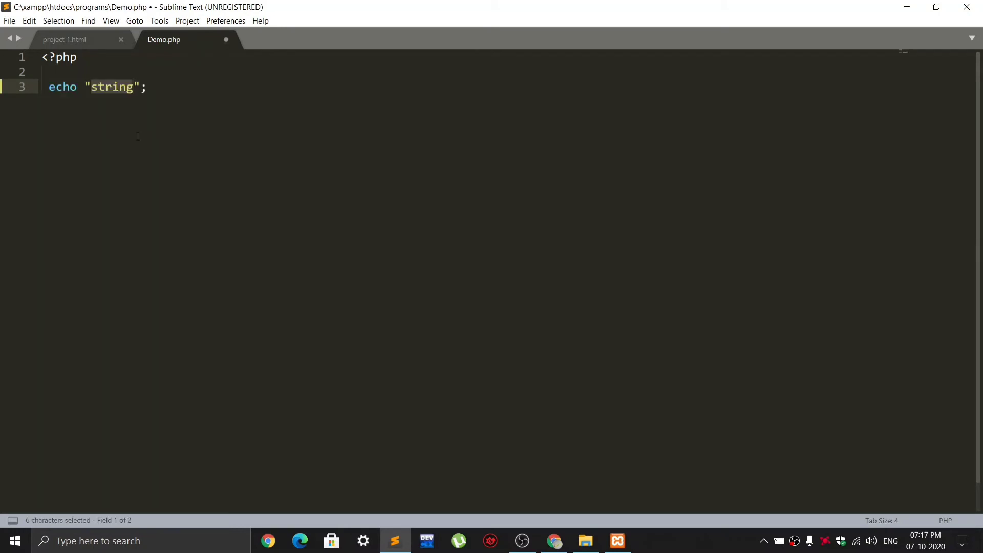
pyautogui.click(168, 95)
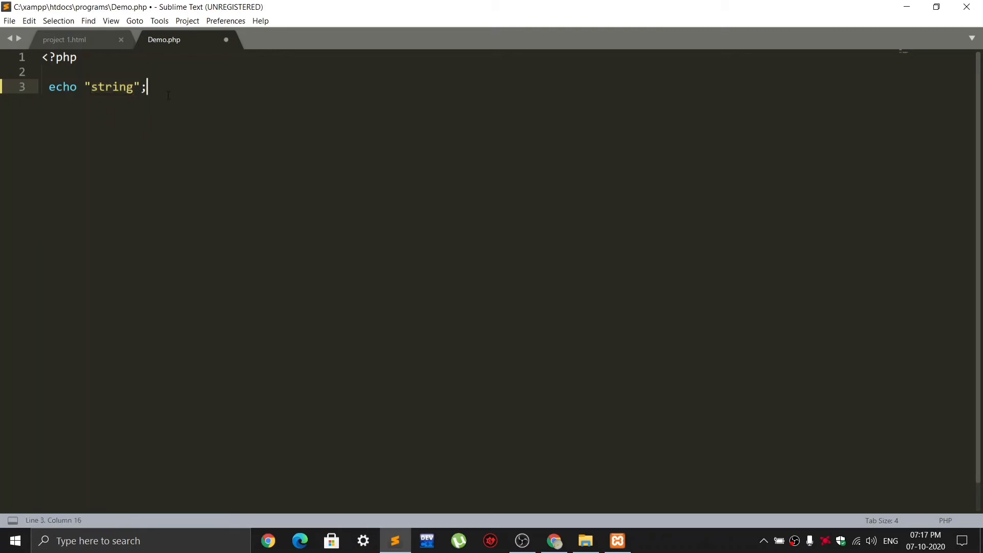
pyautogui.press('Return')
pyautogui.press('Return')
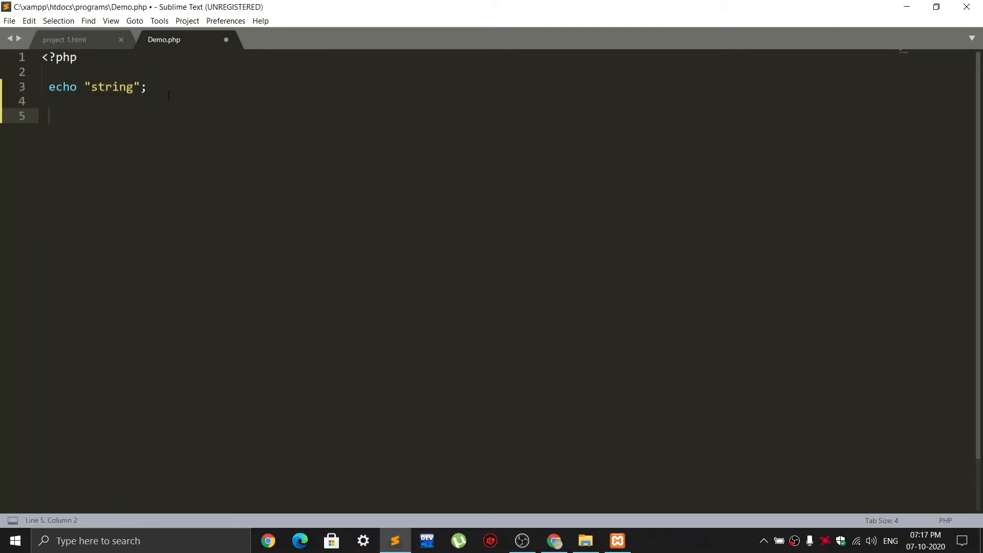
pyautogui.write('?>')
pyautogui.hotkey('ctrl', 's')
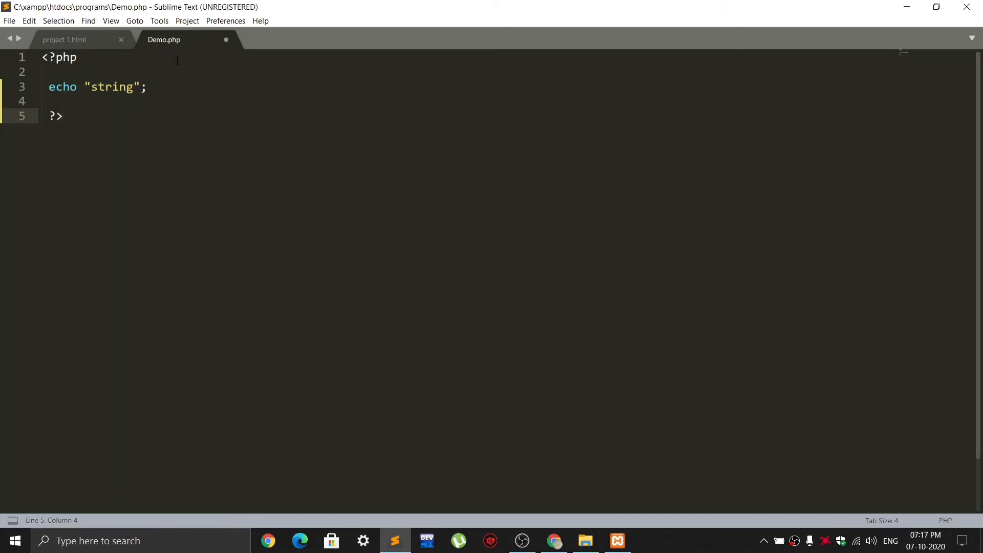
pyautogui.click(306, 548)
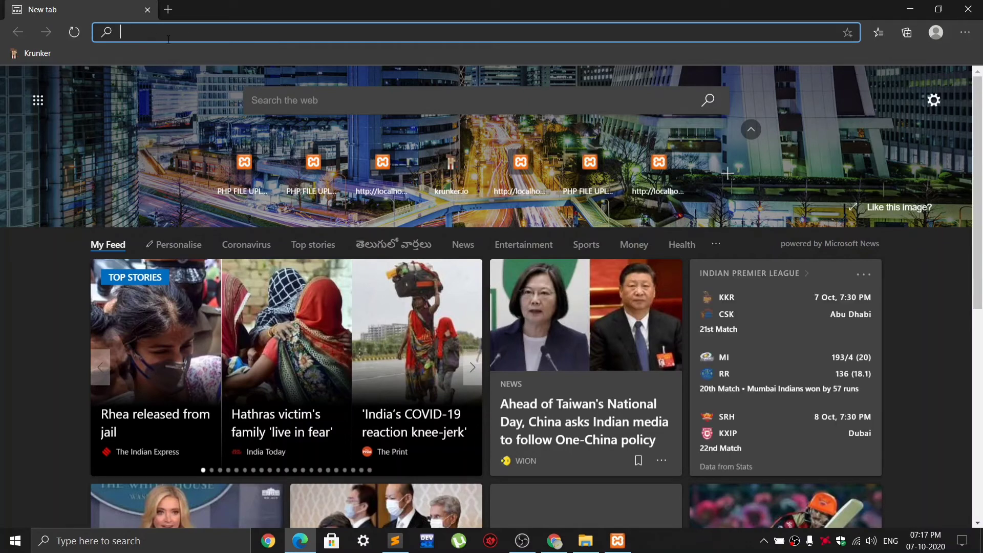
pyautogui.write('htt')
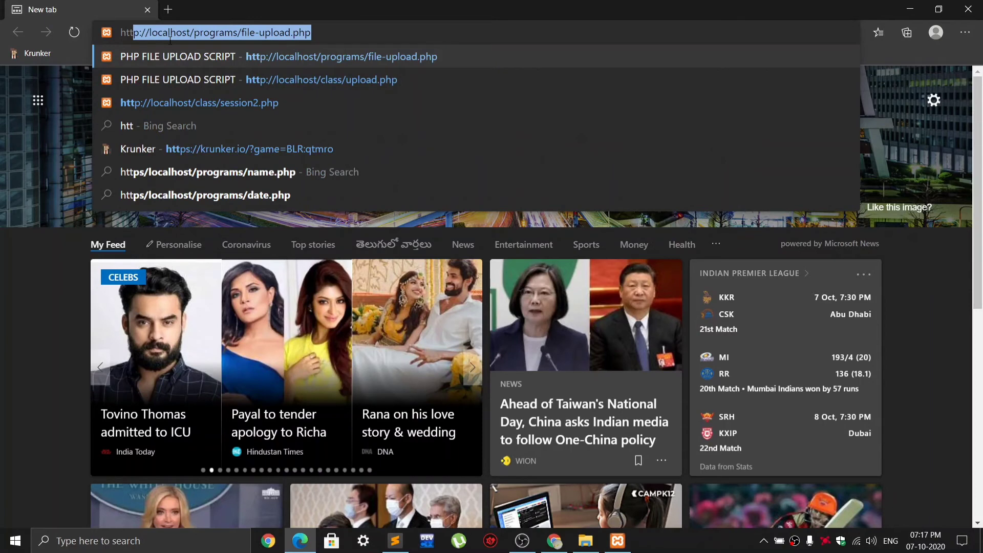
pyautogui.write('p')
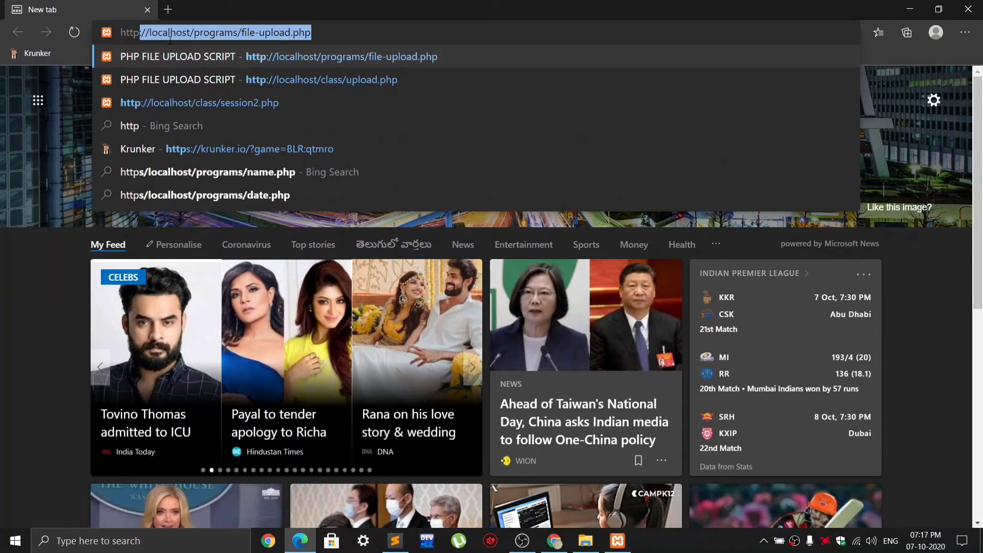
pyautogui.write(':')
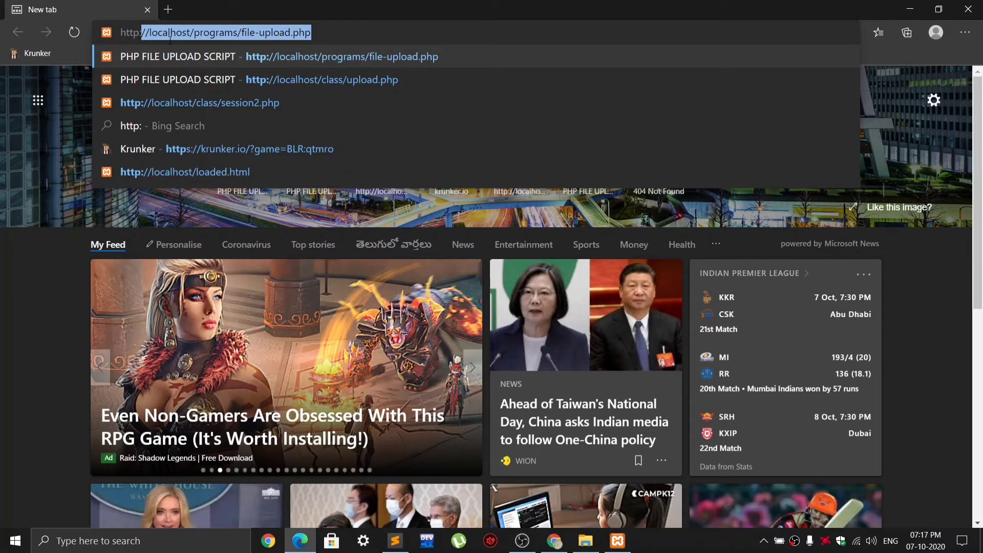
pyautogui.write('//')
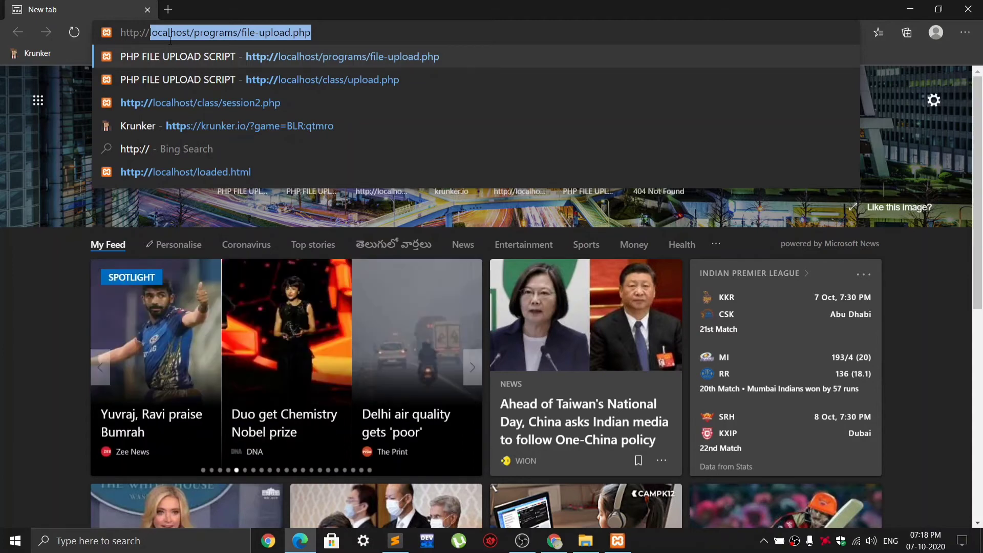
pyautogui.write('l')
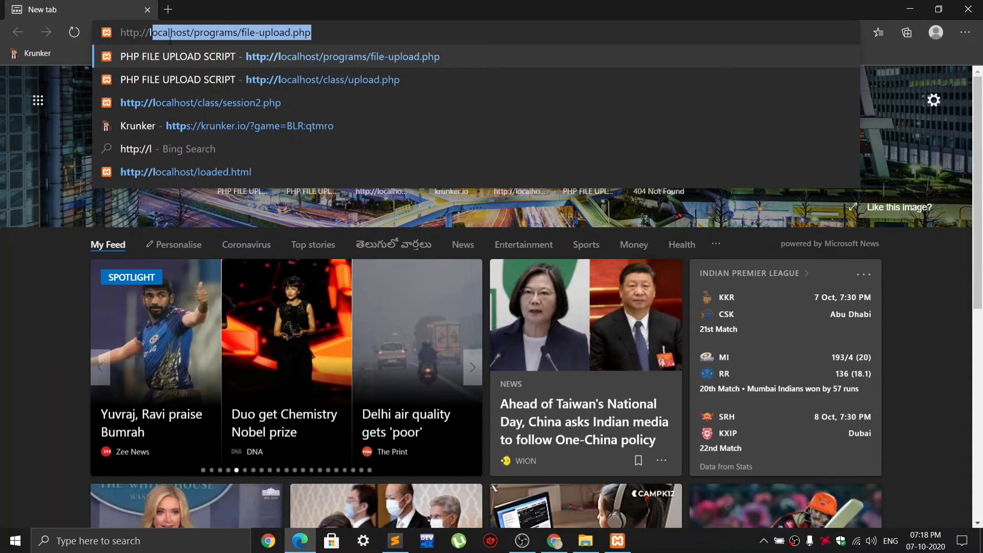
pyautogui.write('oc')
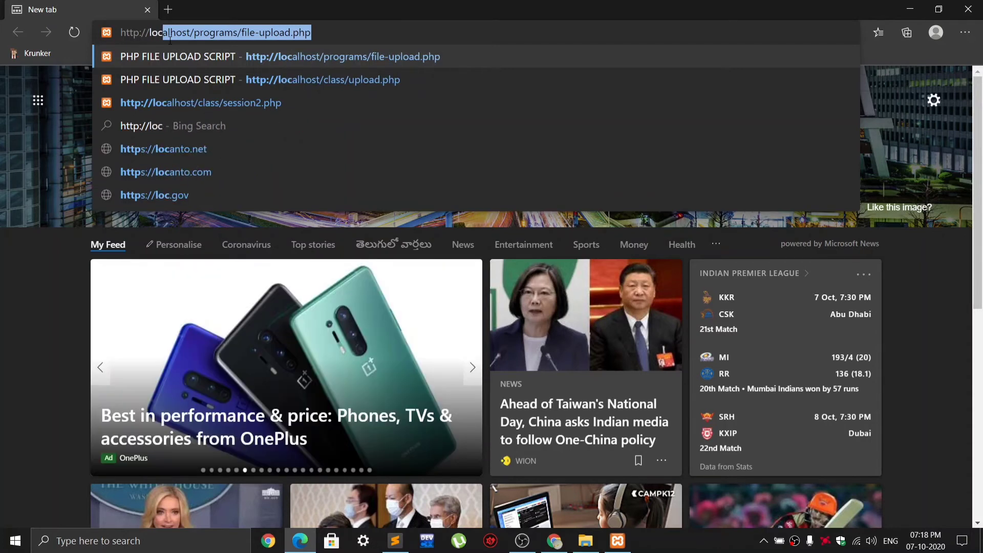
pyautogui.write('alhost')
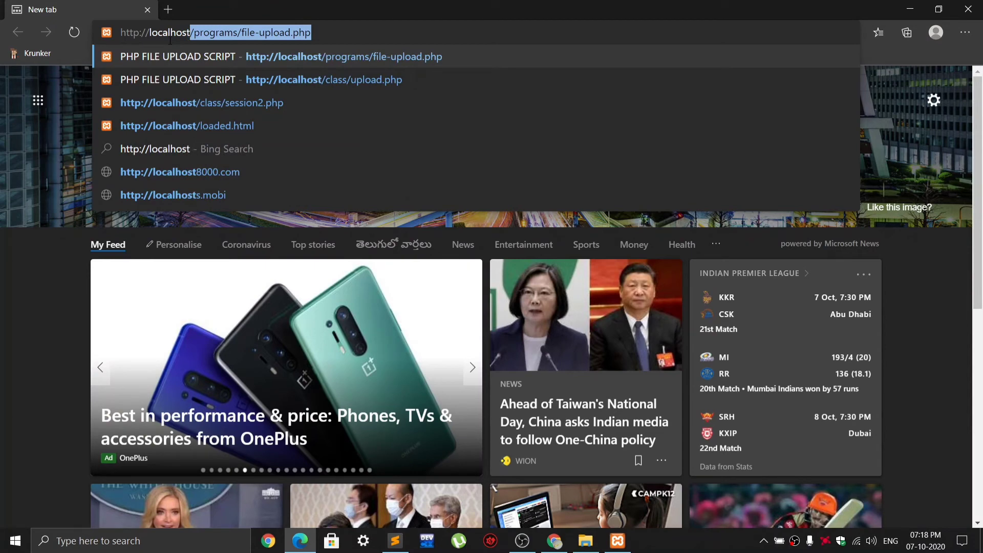
pyautogui.write('/pro')
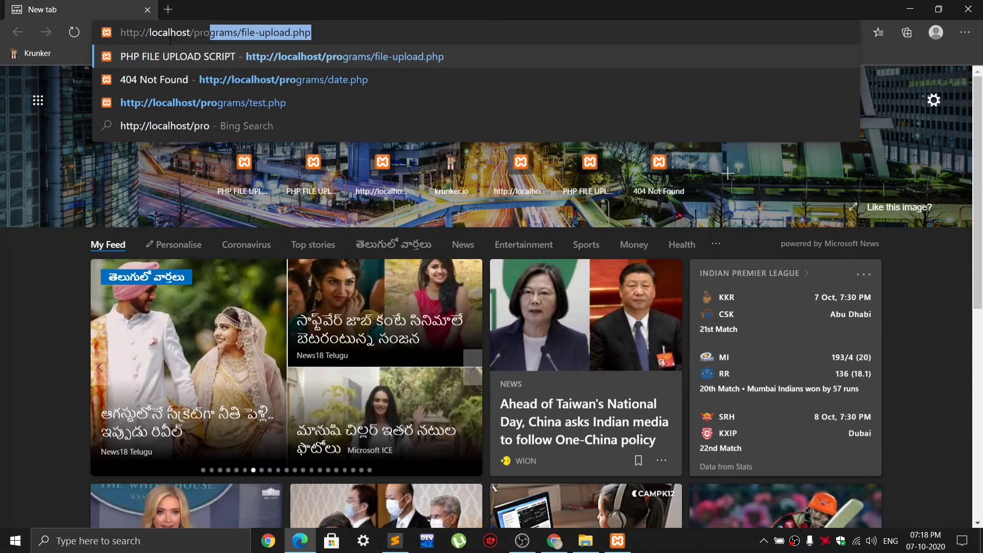
pyautogui.write('grams')
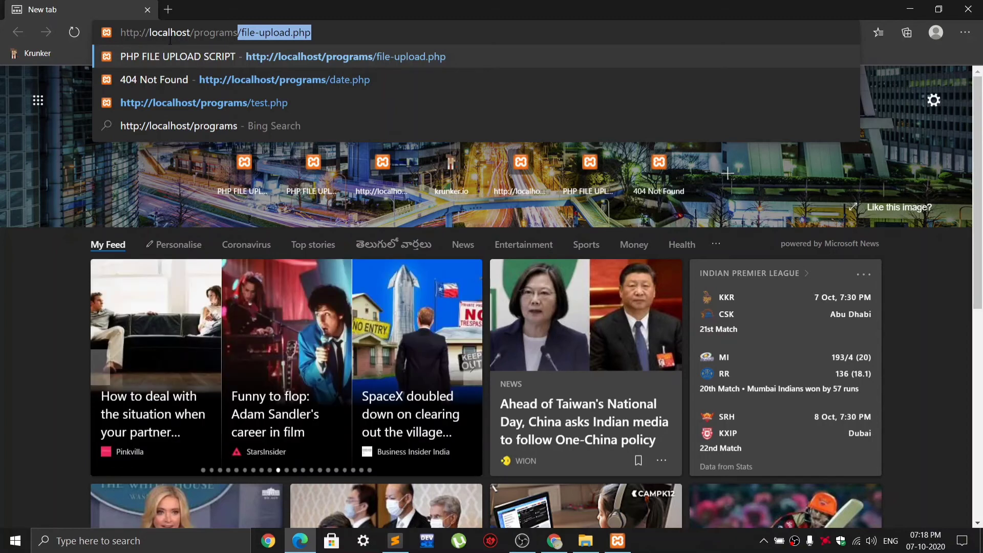
pyautogui.write('/')
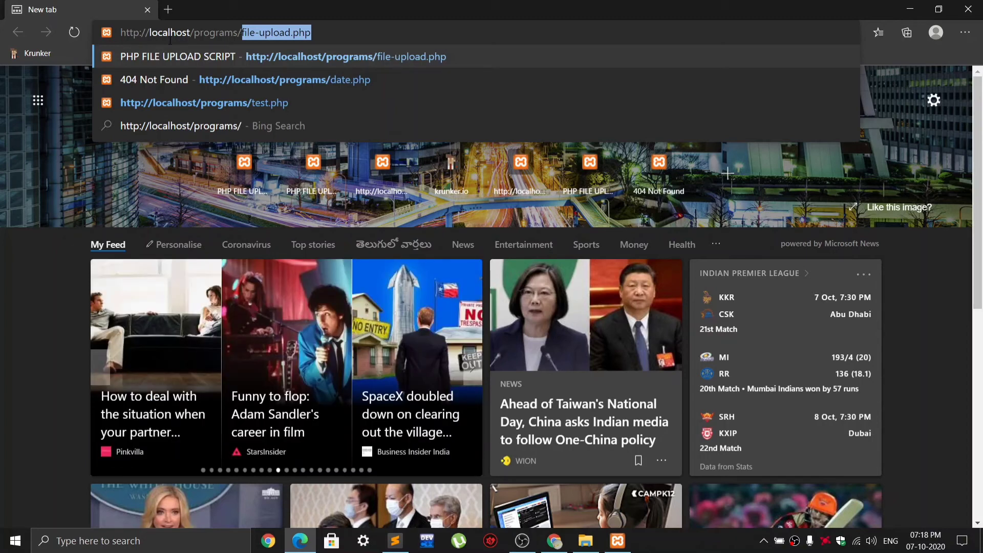
pyautogui.write('Demo')
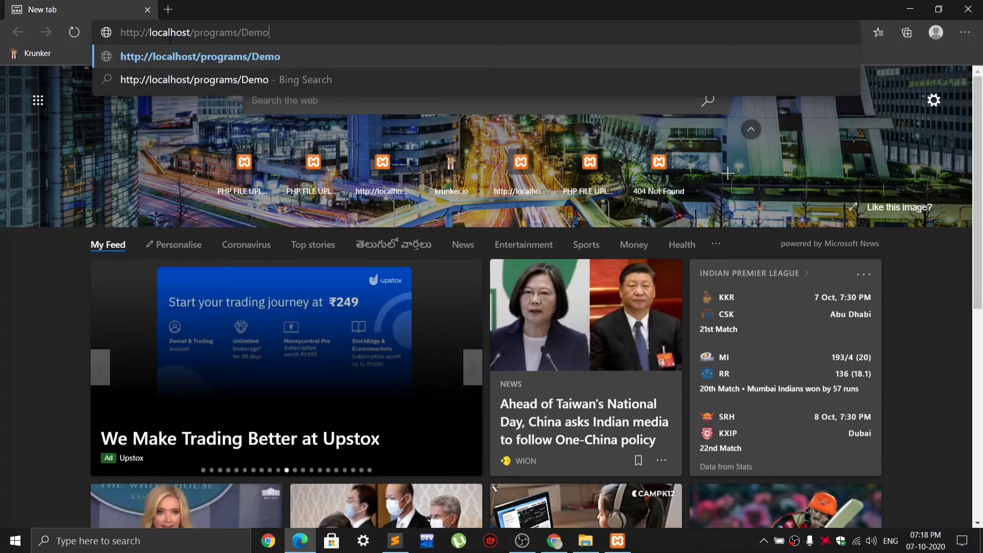
pyautogui.write('.php')
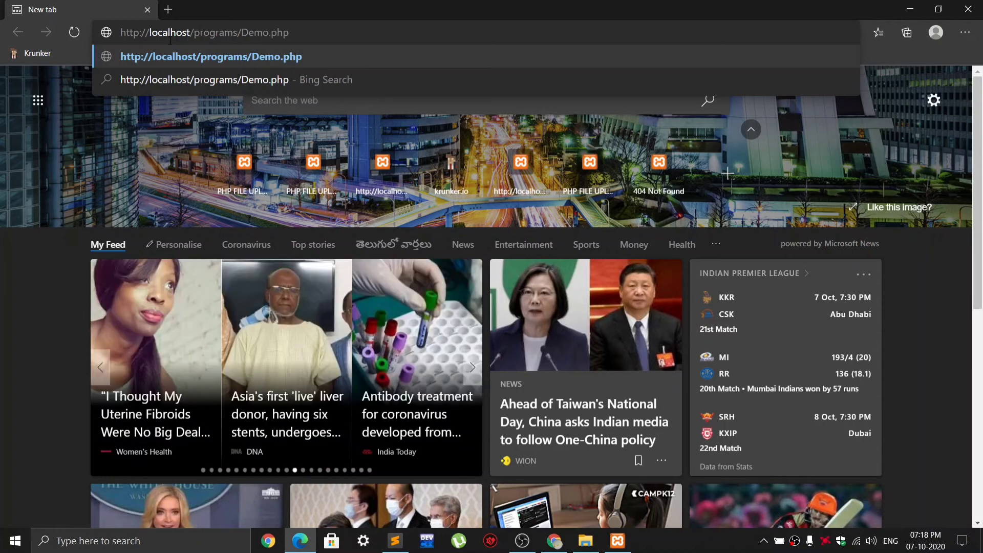
pyautogui.press('Return')
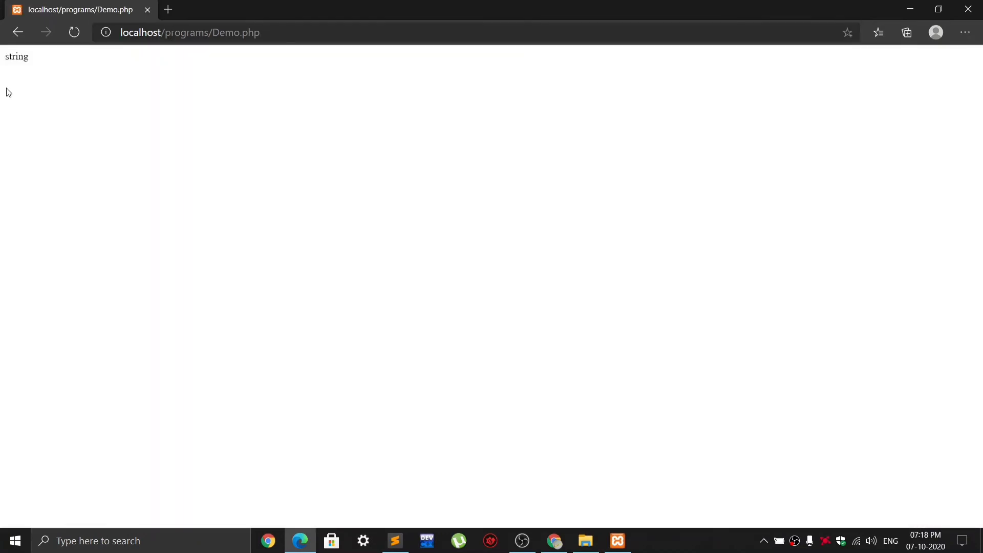
pyautogui.moveTo(25, 56); pyautogui.dragTo(1, 59)
pyautogui.click(64, 87)
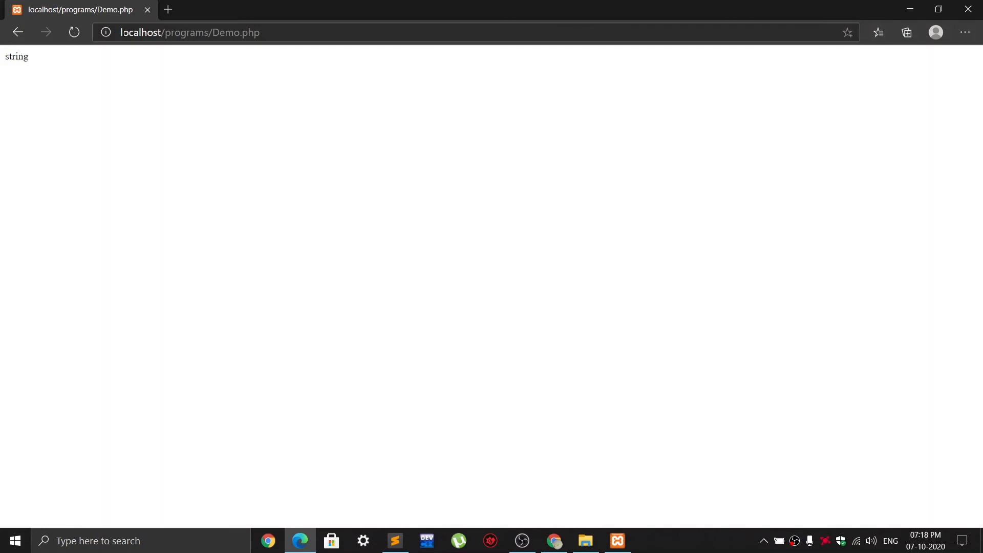
pyautogui.click(311, 32)
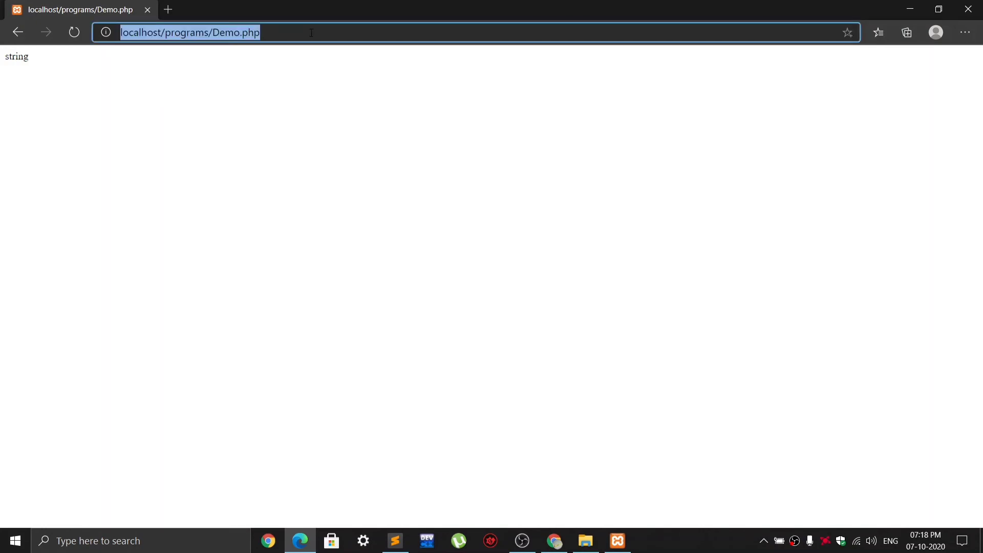
pyautogui.click(316, 32)
pyautogui.click(168, 10)
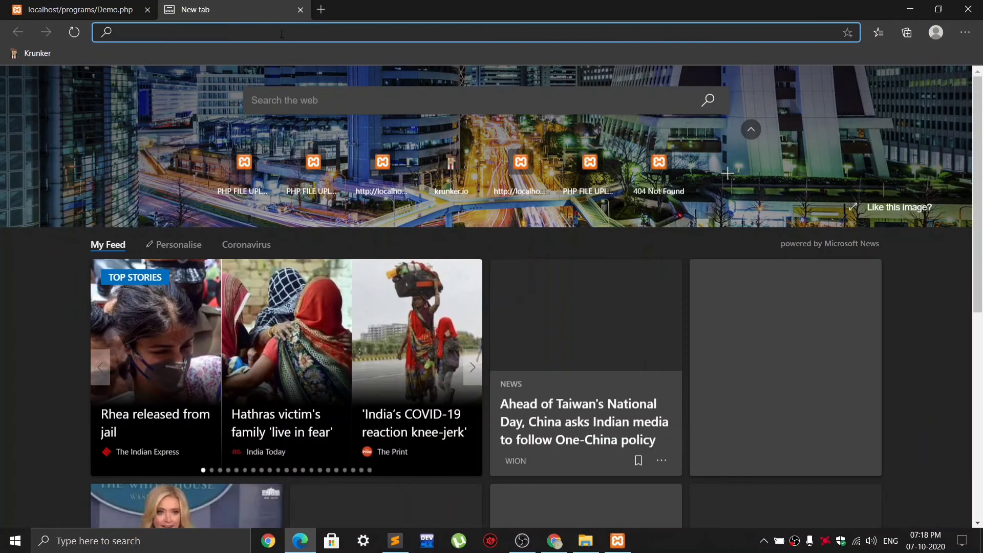
pyautogui.write('http://localhost/programs/file-upload.php')
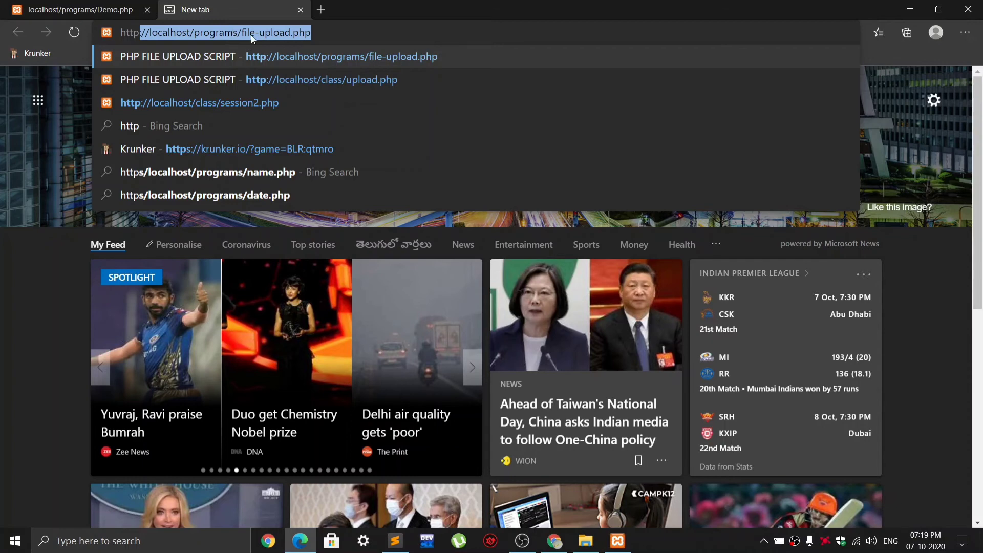
pyautogui.click(301, 10)
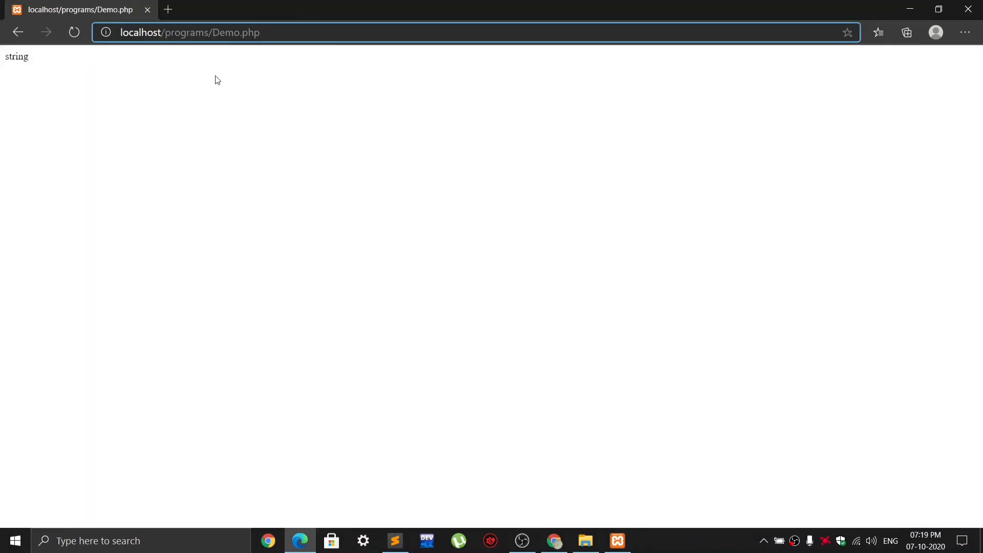
# - Switch to Sublime Text and replace the echoed text on line 3 with "hello every one . welcome to my channel" followed by the channel name
pyautogui.click(902, 15)
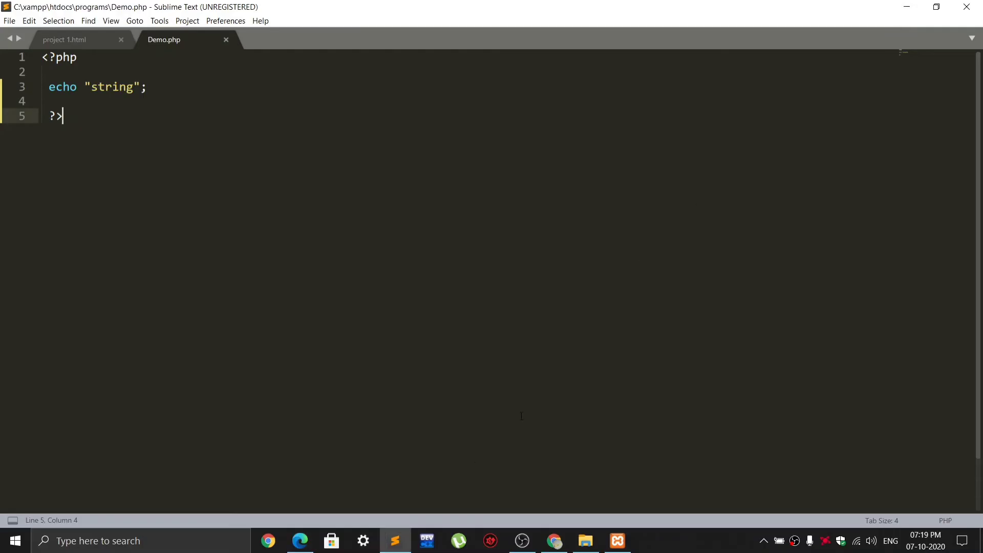
pyautogui.click(902, 7)
pyautogui.moveTo(394, 537)
pyautogui.click(412, 500)
pyautogui.click(134, 86)
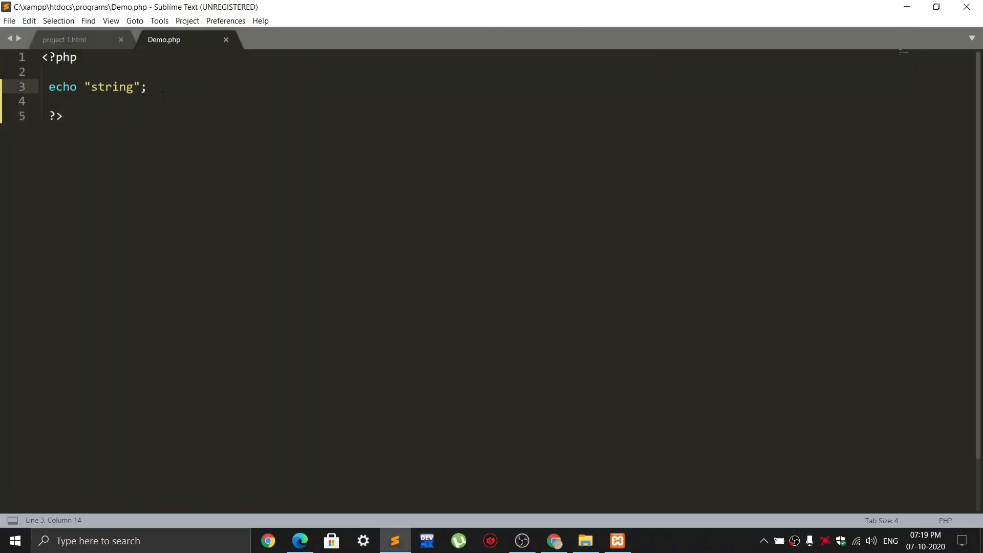
pyautogui.press('BackSpace')
pyautogui.press('BackSpace')
pyautogui.press('BackSpace')
pyautogui.press('BackSpace')
pyautogui.press('BackSpace')
pyautogui.press('BackSpace')
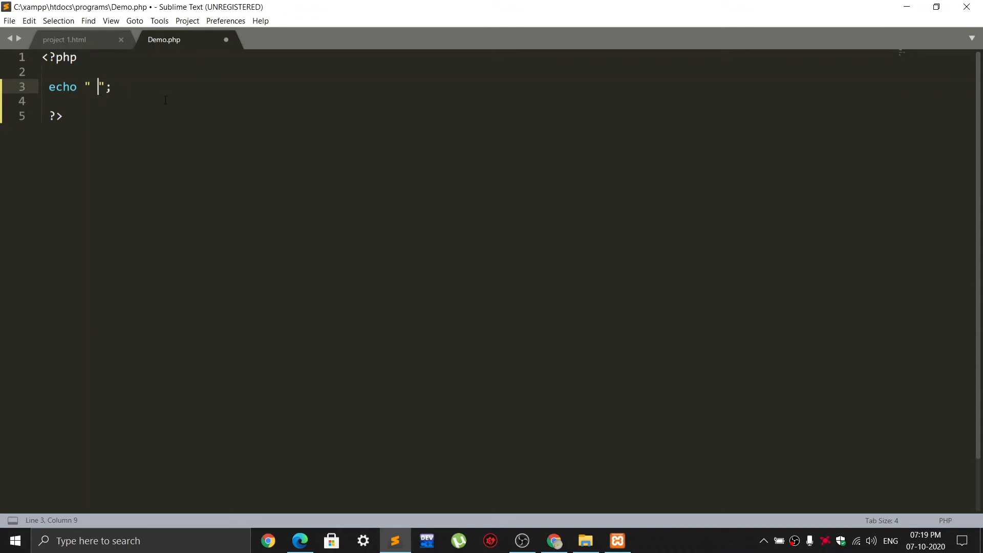
pyautogui.write('hello every one . ')
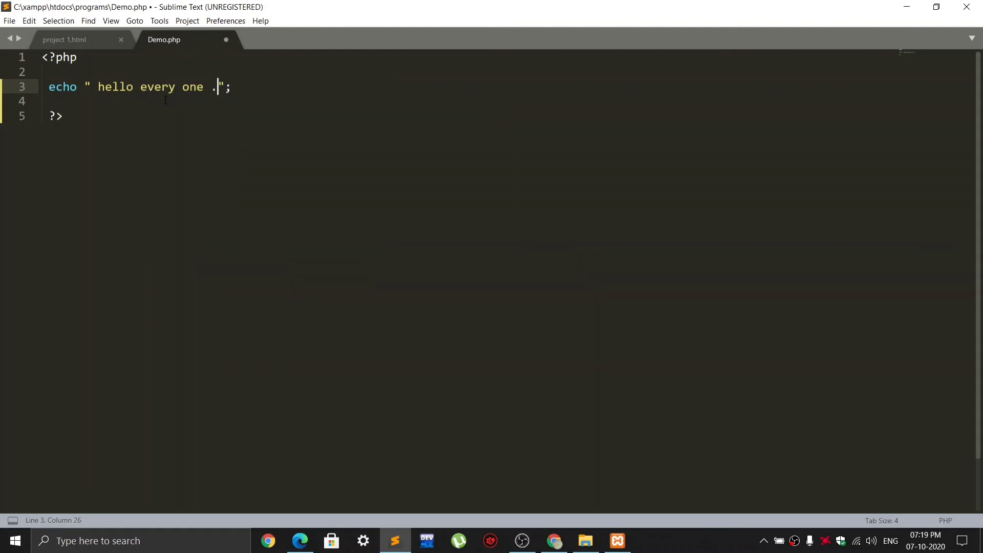
pyautogui.write('welcom')
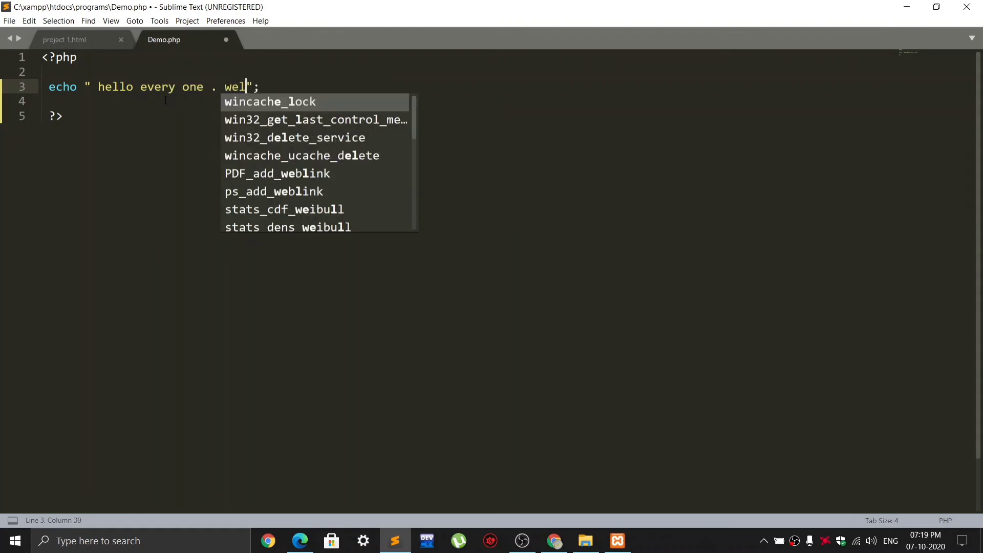
pyautogui.write('e to my')
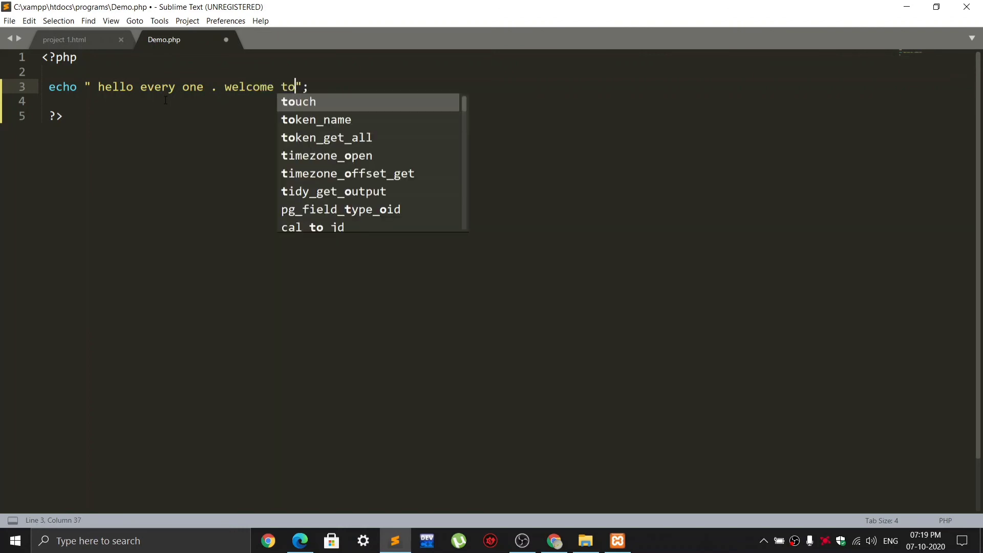
pyautogui.write(' channw')
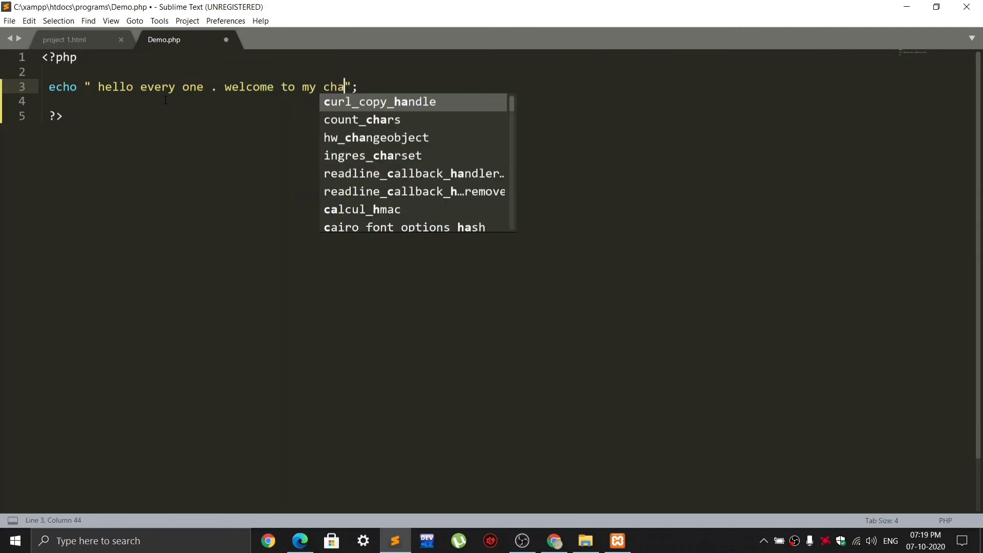
pyautogui.press('BackSpace')
pyautogui.write('el ')
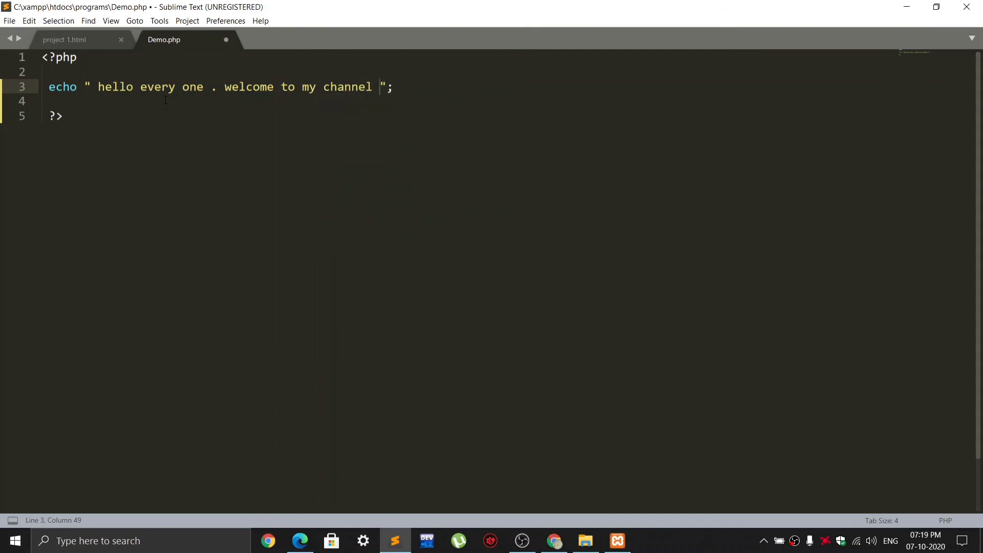
pyautogui.write('Sai kiran')
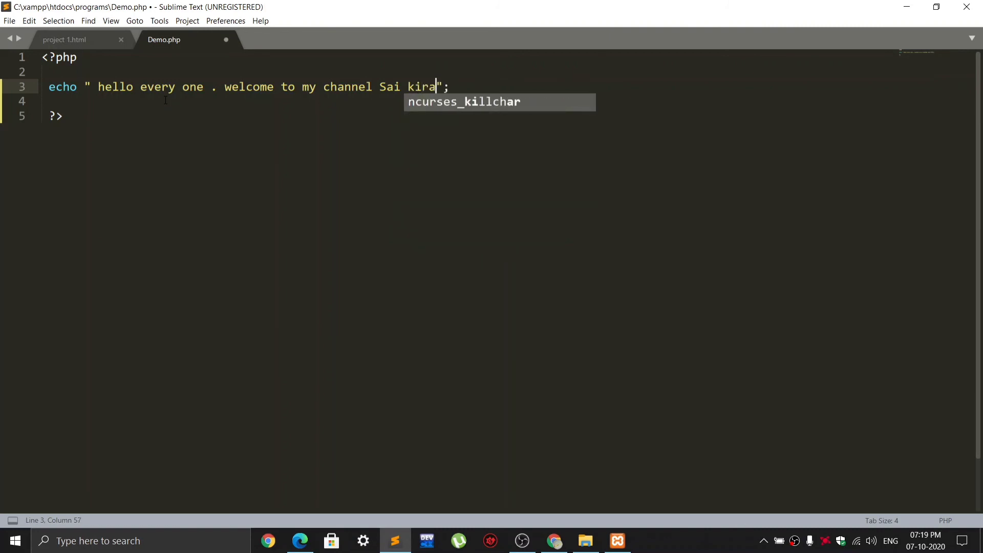
pyautogui.write(' Tut')
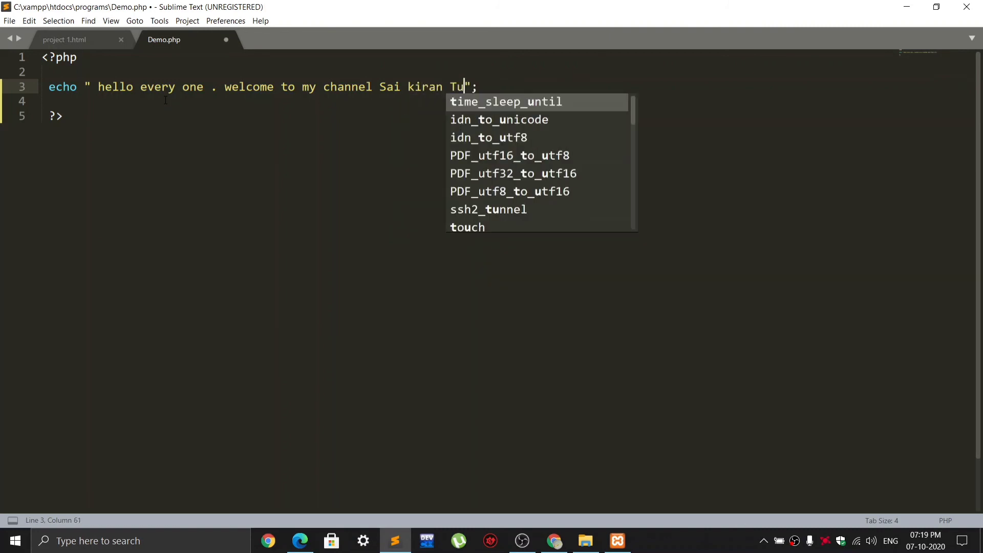
pyautogui.write('orials')
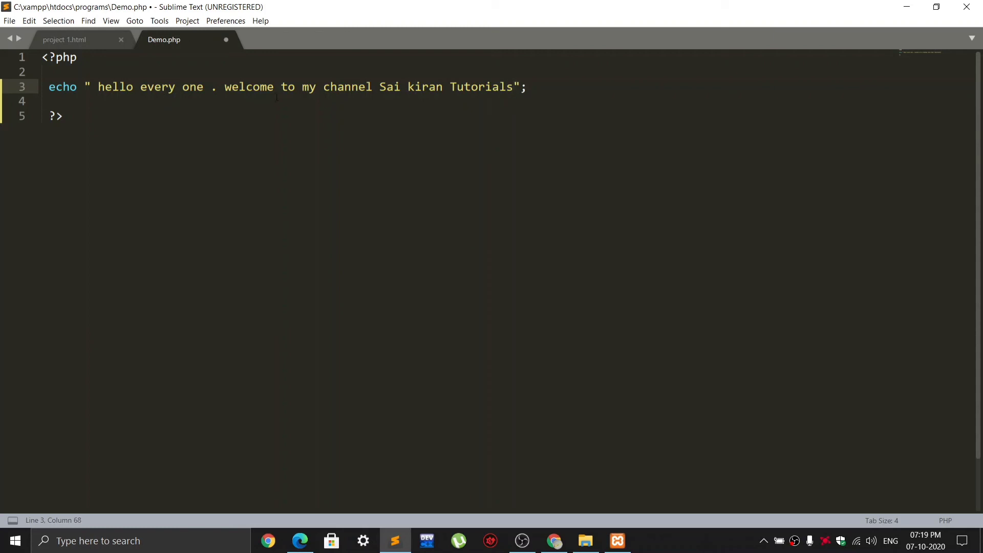
# - Remove the space before the period after "every one" in the echoed text and save Demo.php
pyautogui.click(213, 87)
pyautogui.press('BackSpace')
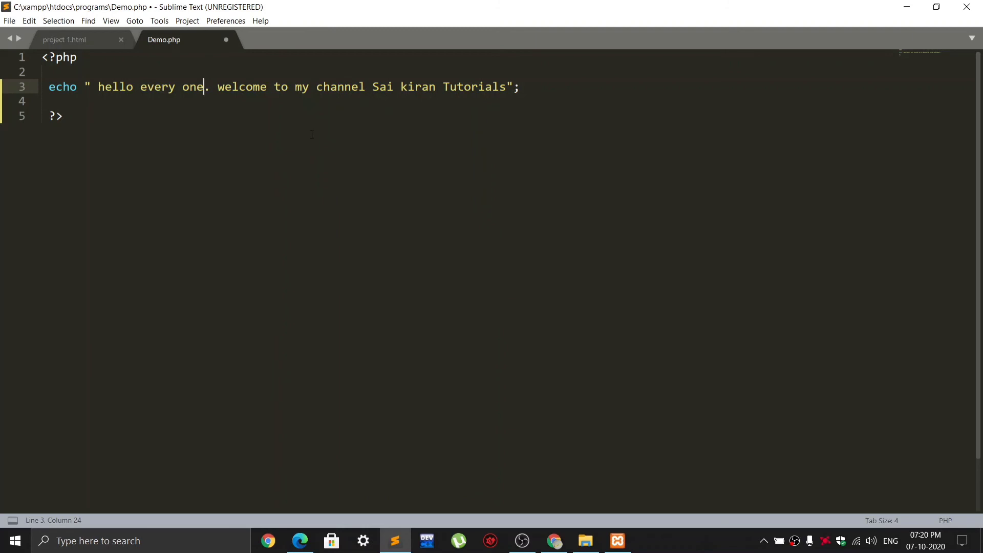
pyautogui.click(312, 134)
pyautogui.hotkey('ctrl', 's')
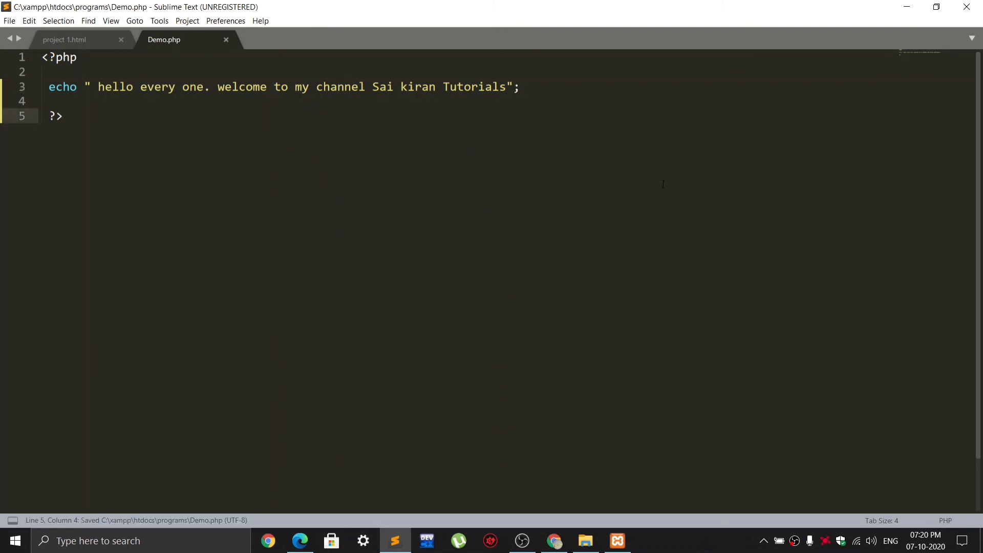
# - Arrange Microsoft Edge and Sublime Text side by side, with the editor on the right half, and reload the Demo.php page
pyautogui.press('super+Right')
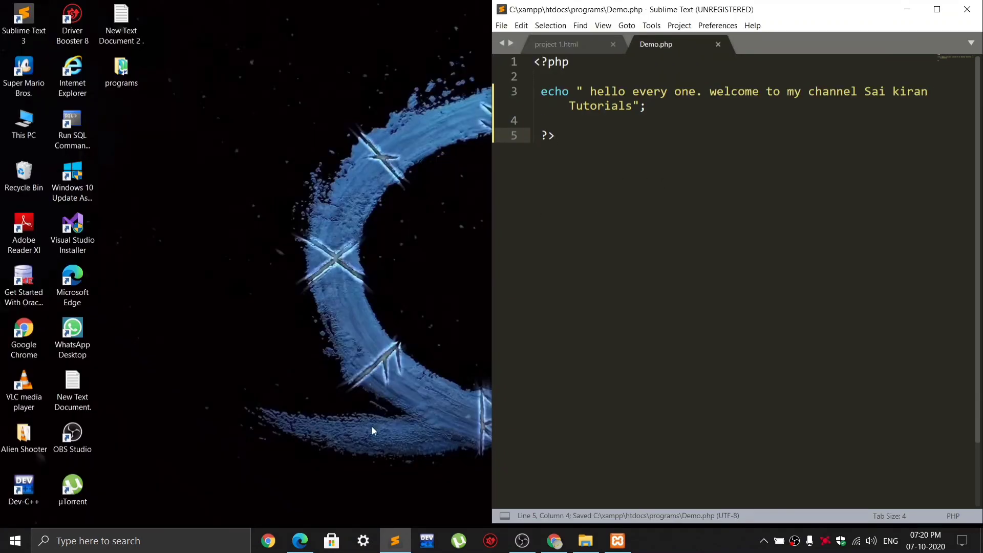
pyautogui.click(302, 538)
pyautogui.press('super+Left')
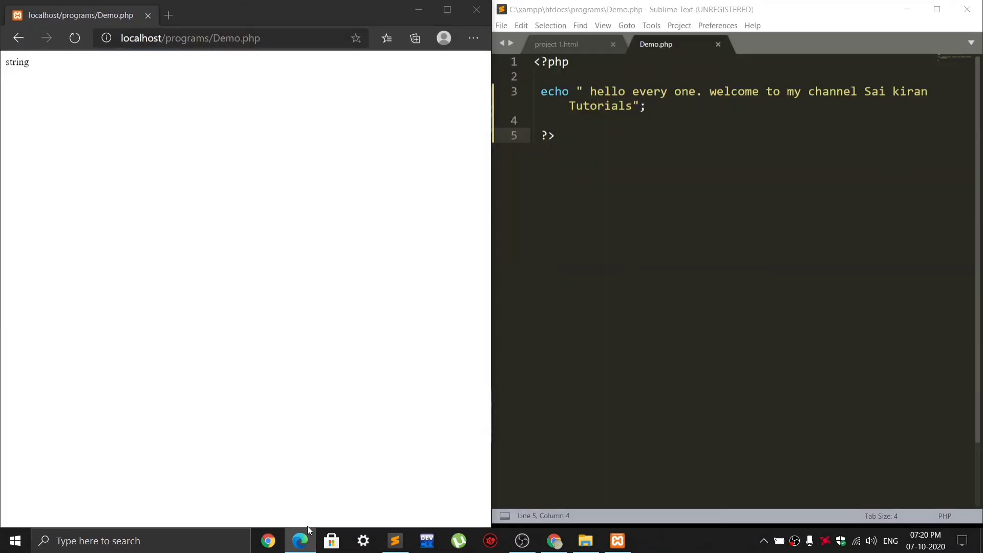
pyautogui.click(74, 39)
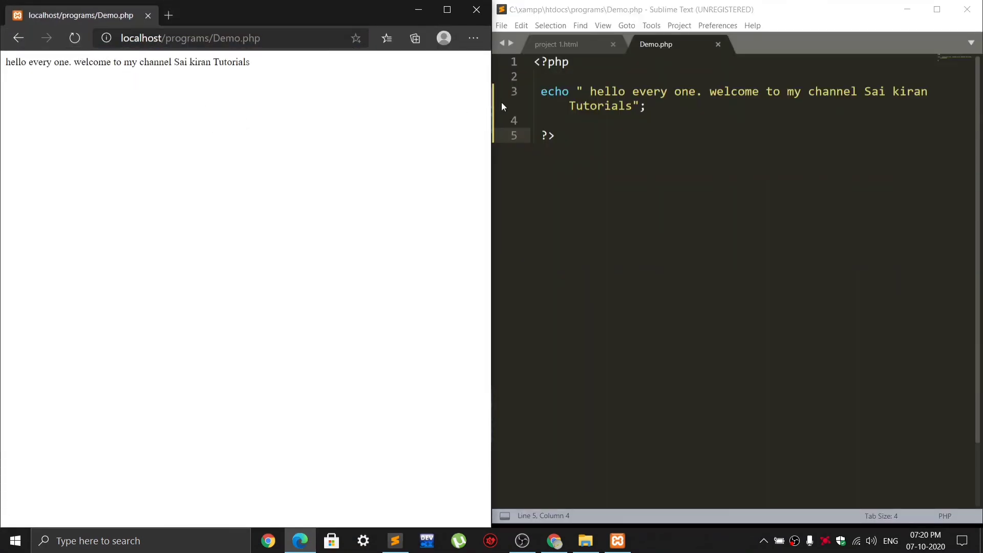
# - Insert a <b> tag at the start of the echoed text and reload the page with the saved change
pyautogui.click(585, 92)
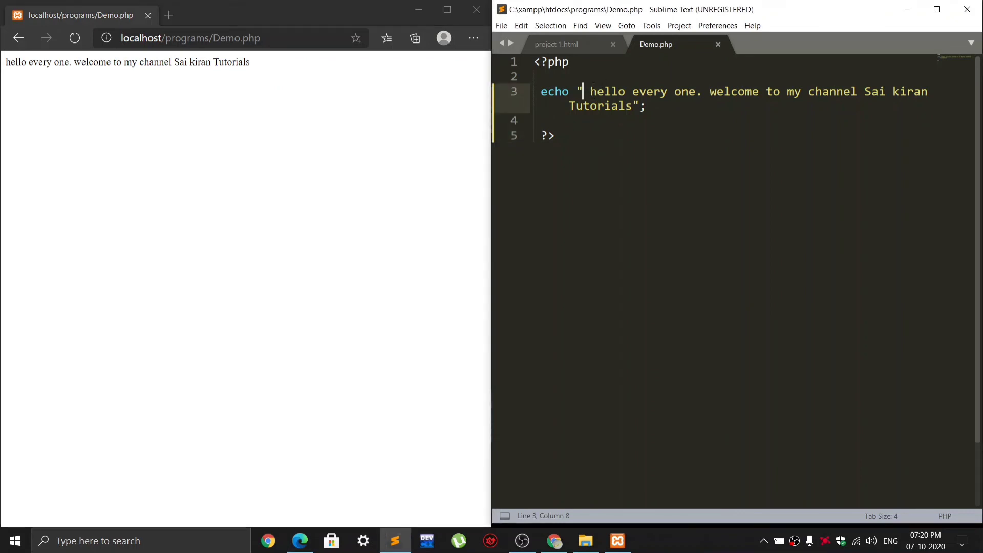
pyautogui.write('<b')
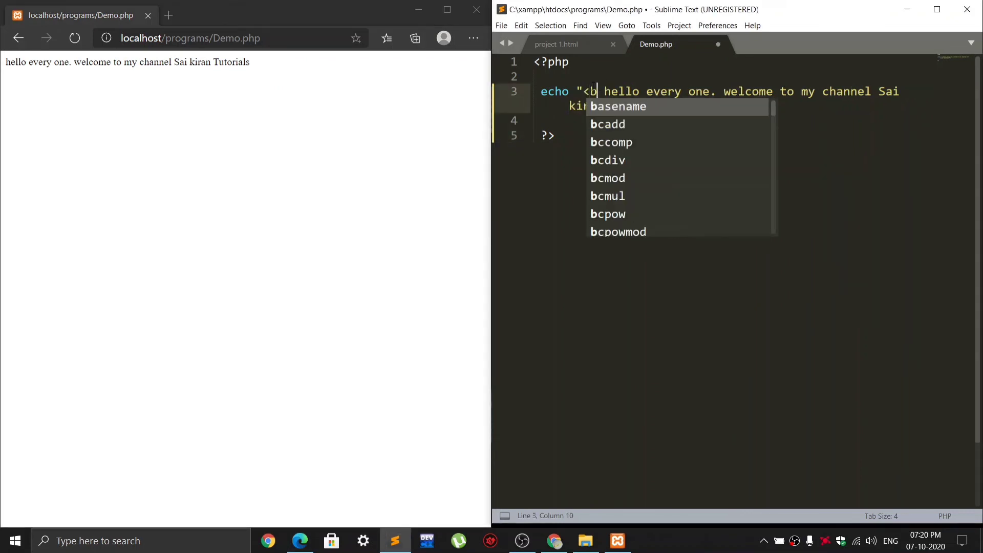
pyautogui.write('>')
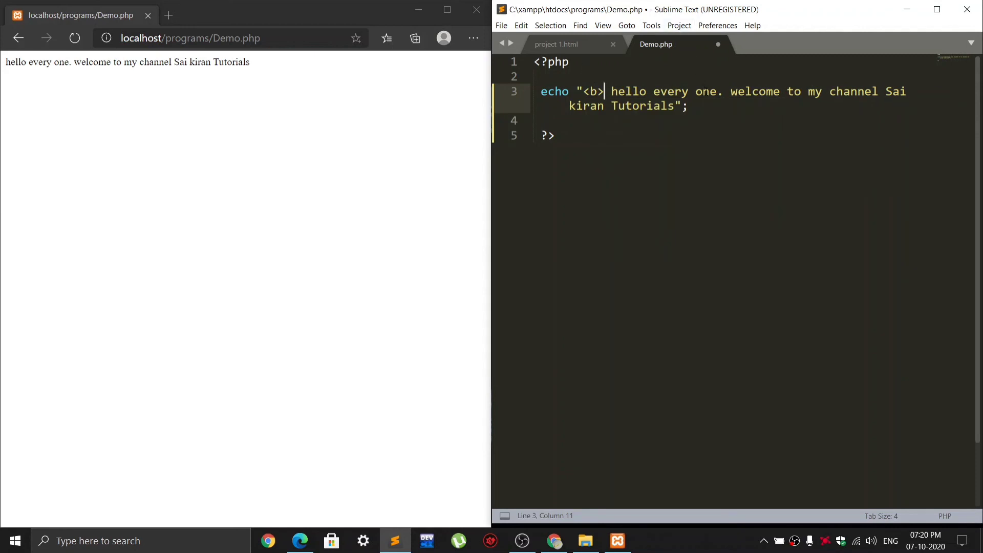
pyautogui.hotkey('ctrl', 's')
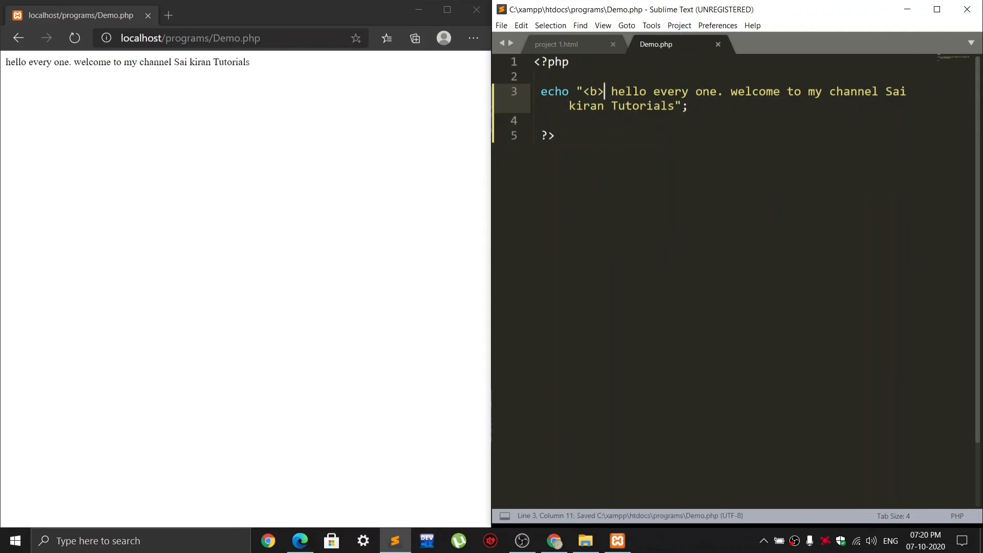
pyautogui.click(75, 38)
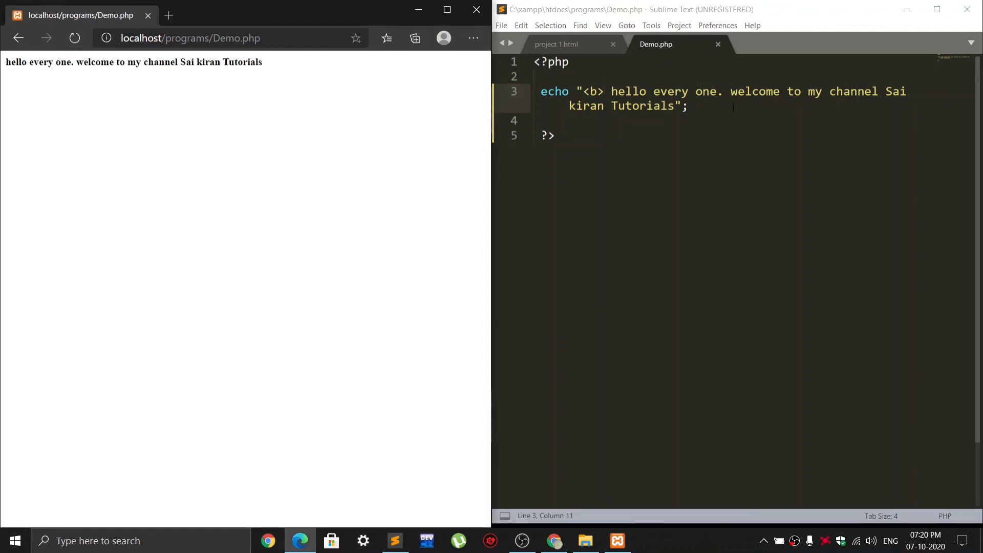
# - Insert a <br> tag right after "hello every one." in the echoed text and reload the page with the saved change
pyautogui.click(726, 94)
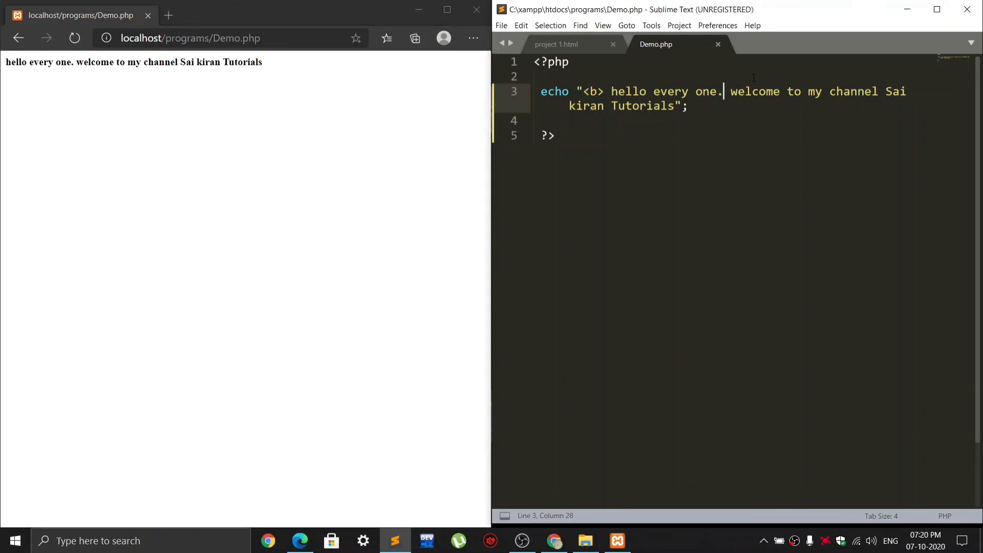
pyautogui.write('<br')
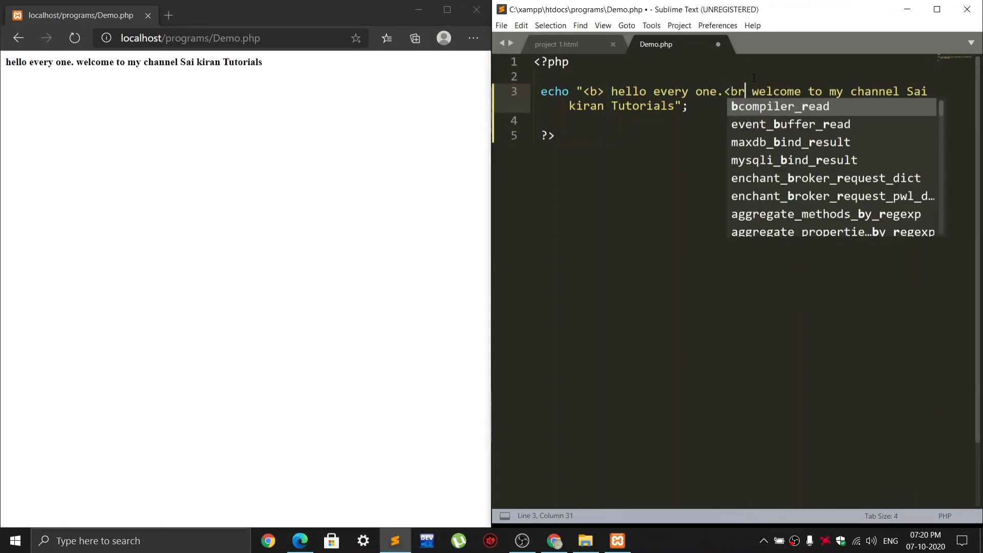
pyautogui.write('>')
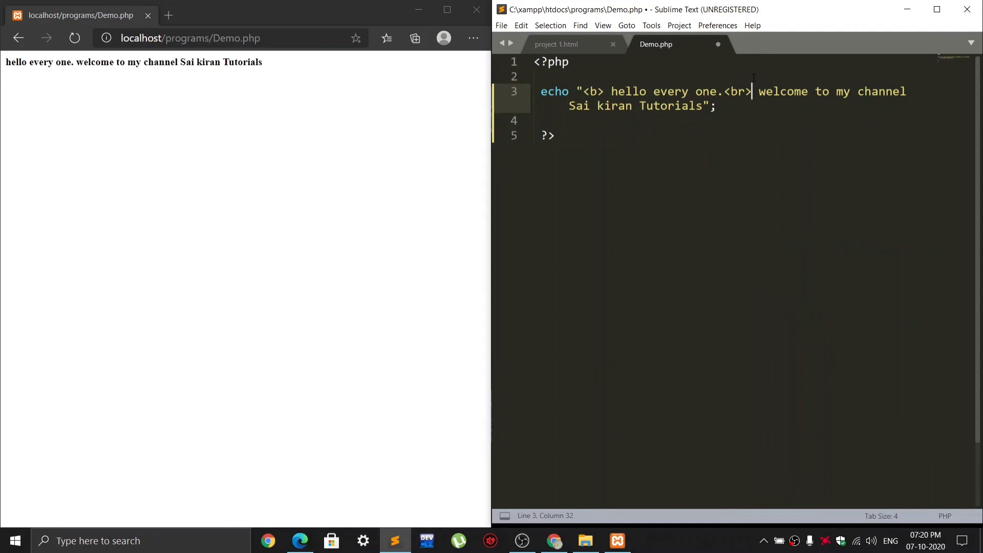
pyautogui.hotkey('ctrl', 's')
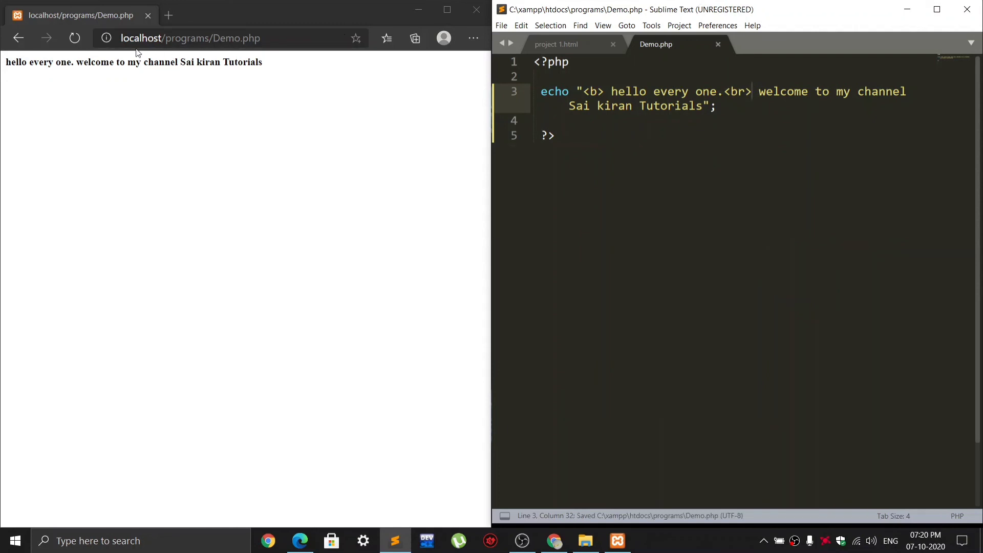
pyautogui.click(74, 38)
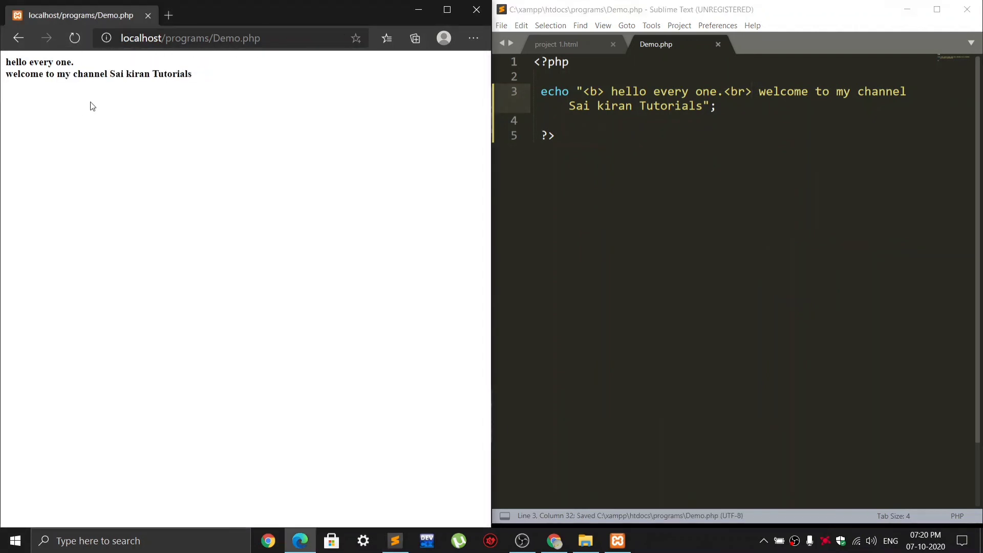